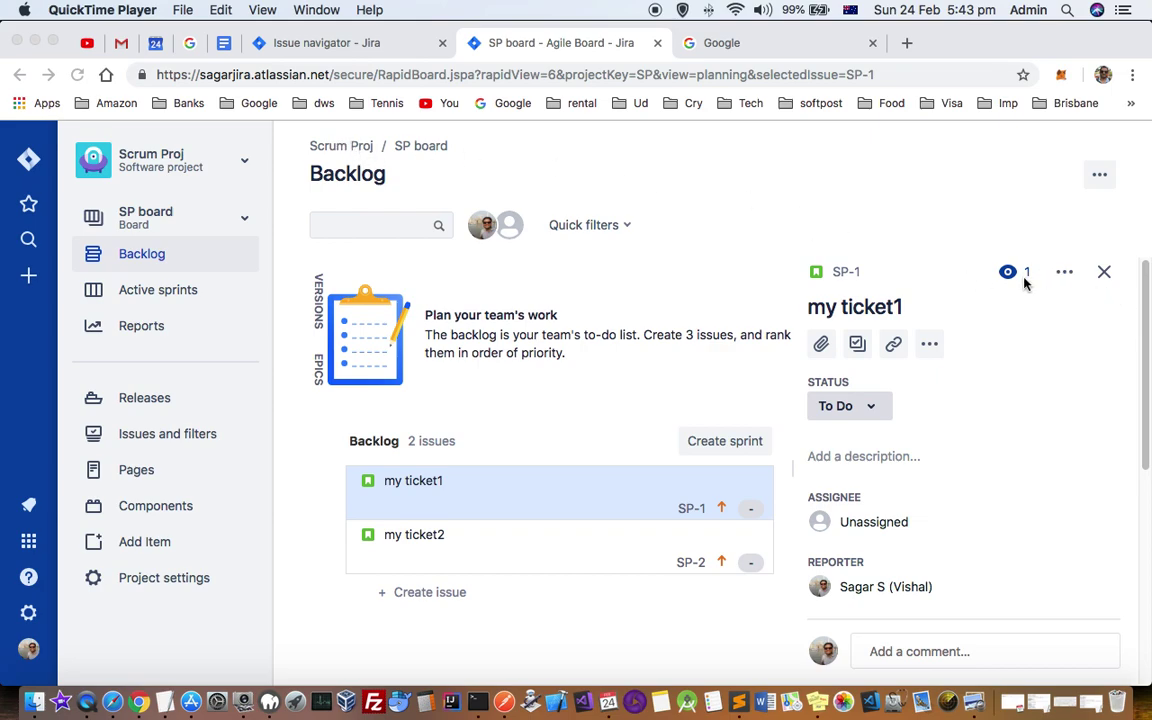
Check SP-1's actions menu and its To Do status options, then go to Scrum Proj settings.
{"action": "left_click", "coordinate": [1066, 276]}
{"action": "left_click", "coordinate": [1066, 274]}
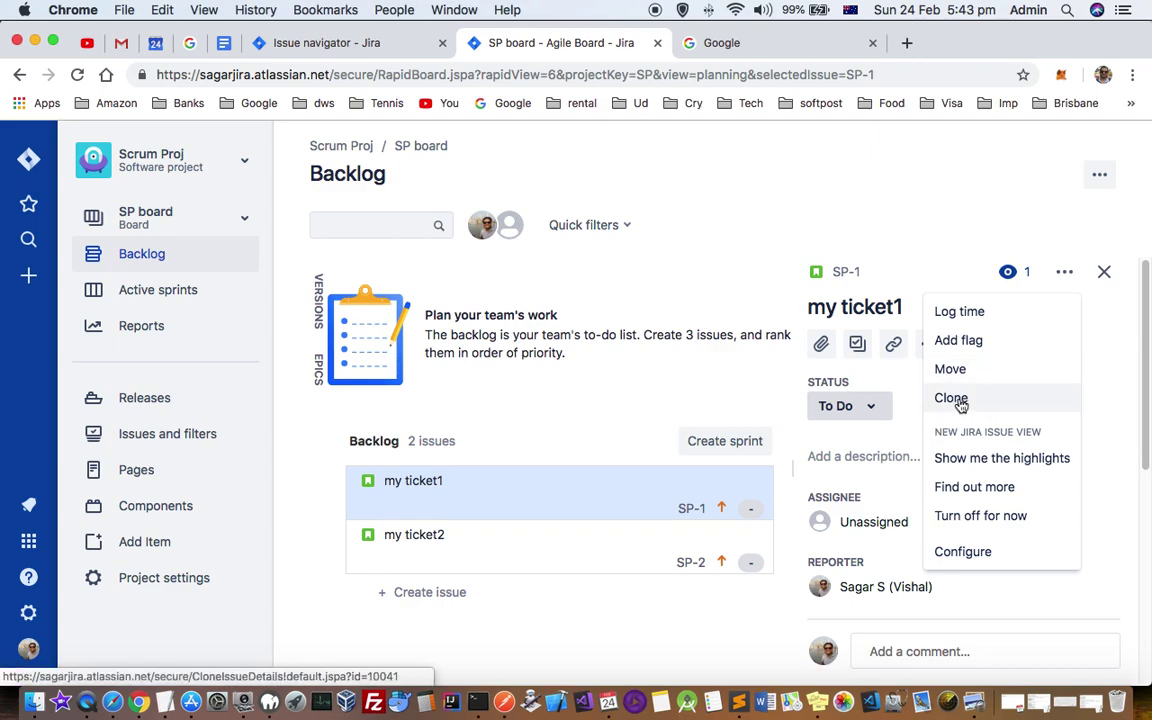
{"action": "left_click", "coordinate": [900, 224]}
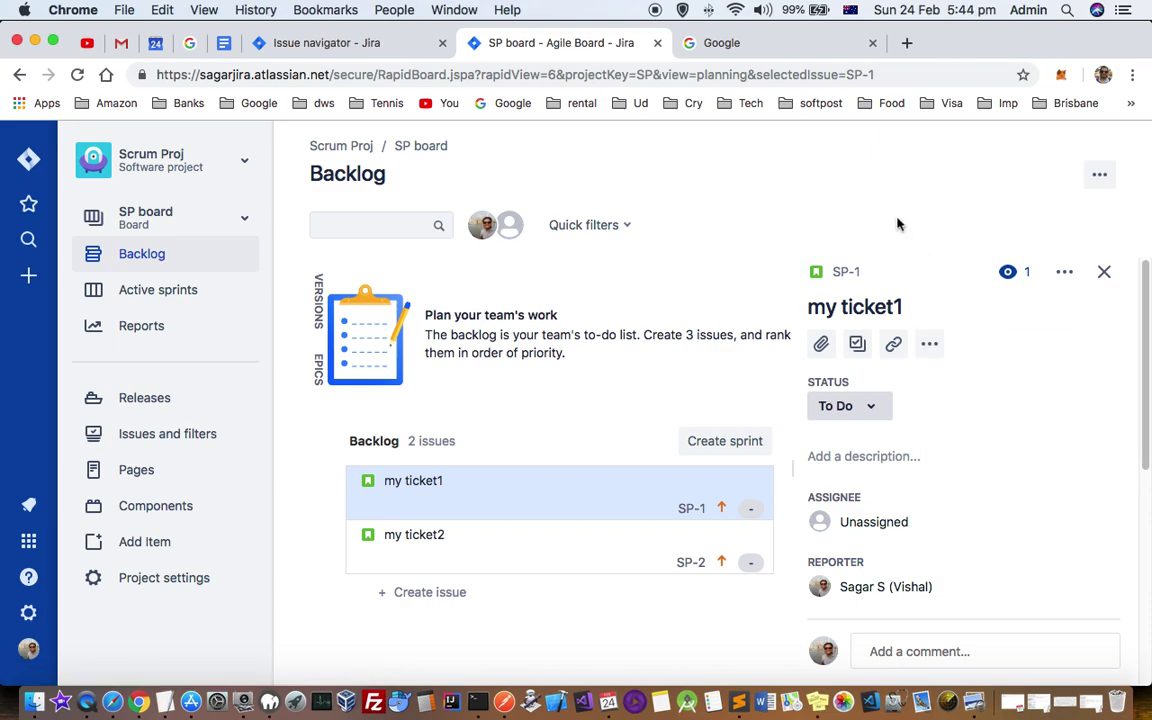
{"action": "left_click", "coordinate": [872, 405]}
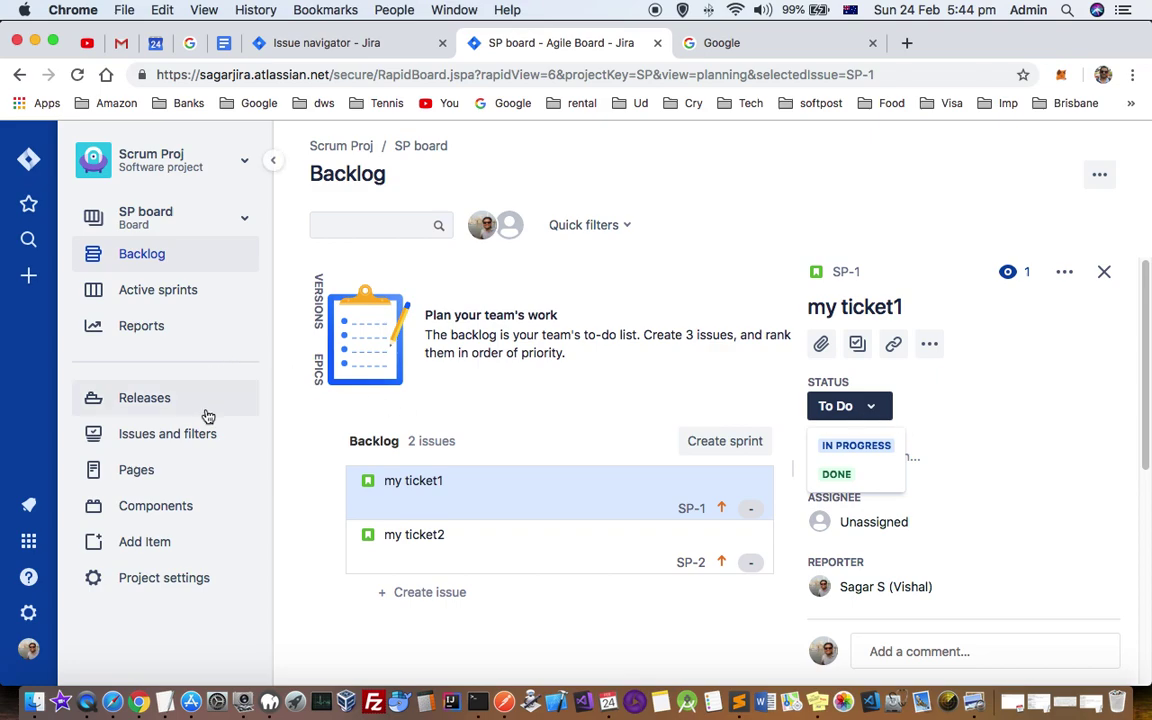
{"action": "left_click", "coordinate": [176, 584]}
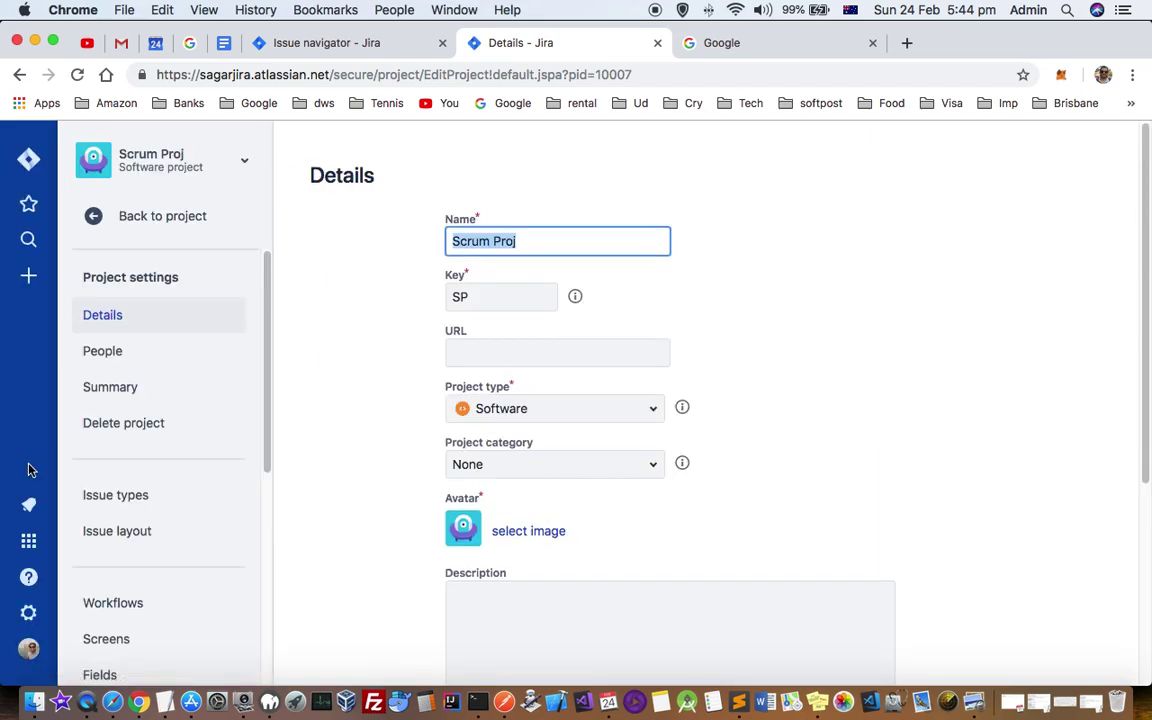
Go to the Workflows settings and highlight the 'Software Simplified Workflow Scheme' name.
{"action": "scroll", "coordinate": [120, 485], "scroll_direction": "down", "scroll_amount": 5}
{"action": "scroll", "coordinate": [121, 485], "scroll_direction": "down", "scroll_amount": 1}
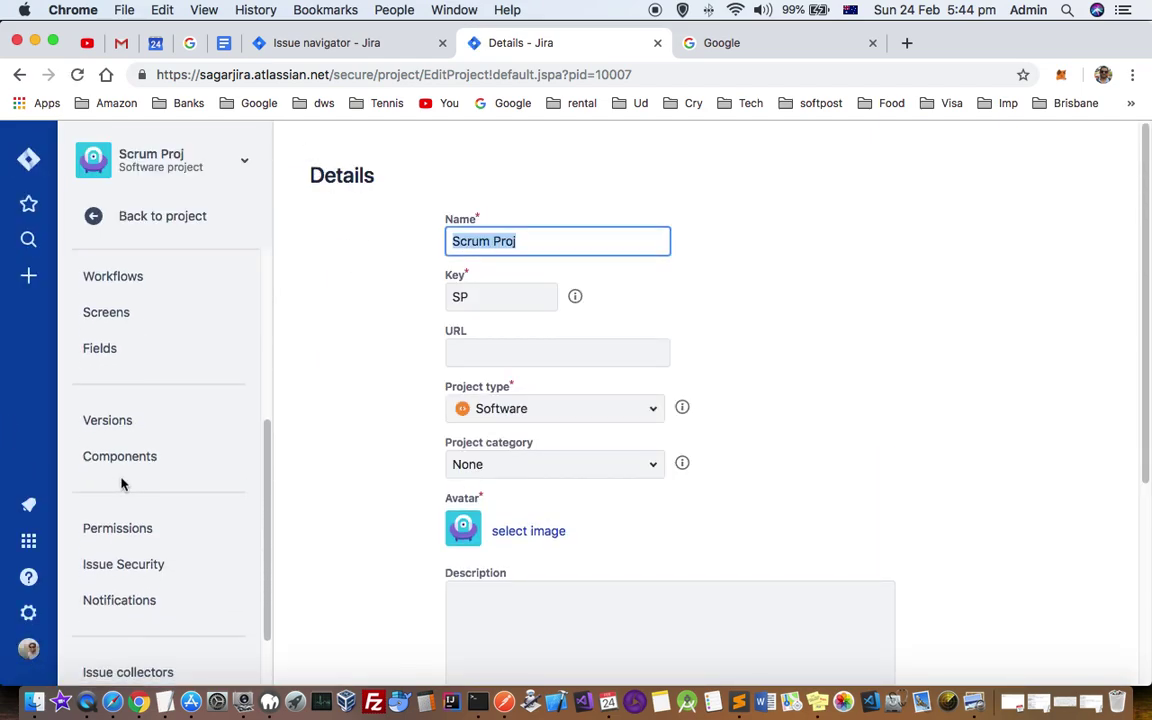
{"action": "scroll", "coordinate": [121, 485], "scroll_direction": "down", "scroll_amount": 2}
{"action": "scroll", "coordinate": [121, 485], "scroll_direction": "up", "scroll_amount": 3}
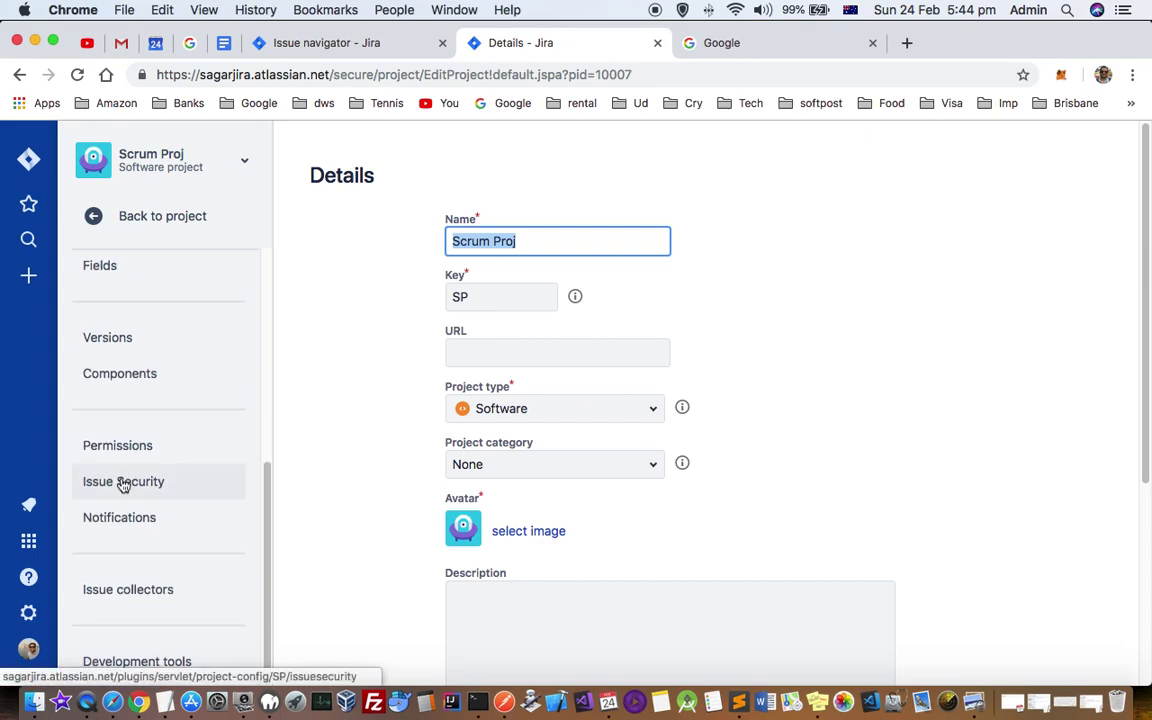
{"action": "scroll", "coordinate": [121, 483], "scroll_direction": "up", "scroll_amount": 4}
{"action": "left_click", "coordinate": [133, 508]}
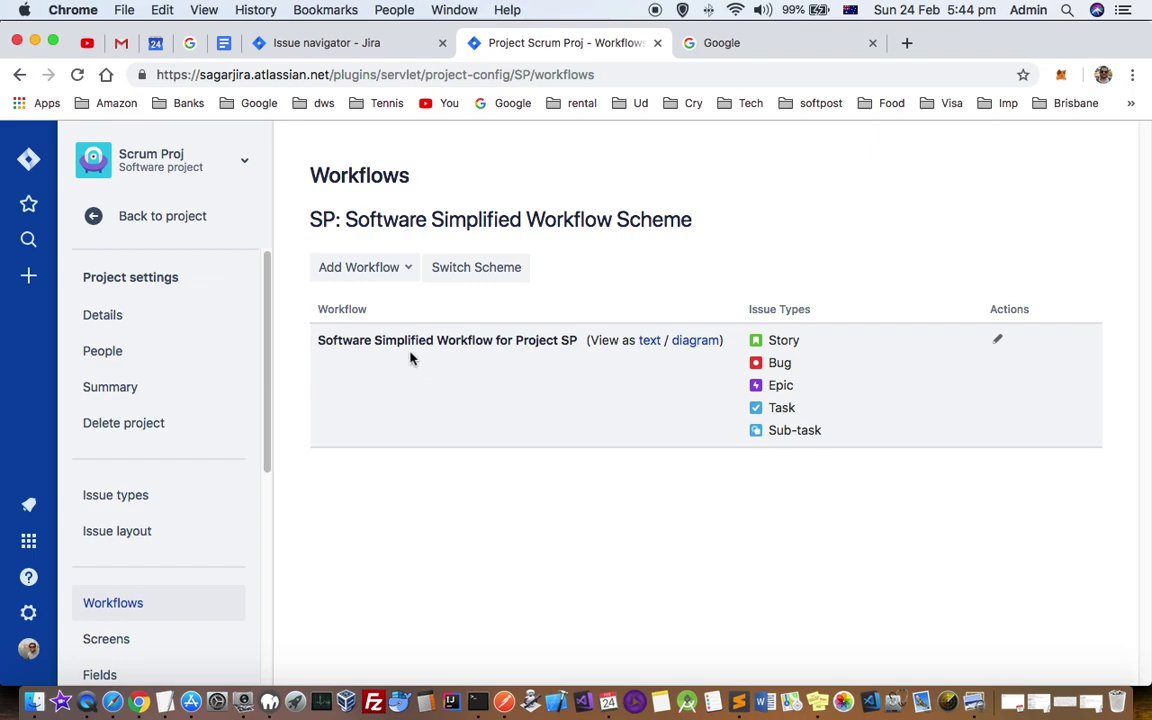
{"action": "left_click_drag", "start_coordinate": [345, 219], "coordinate": [738, 218]}
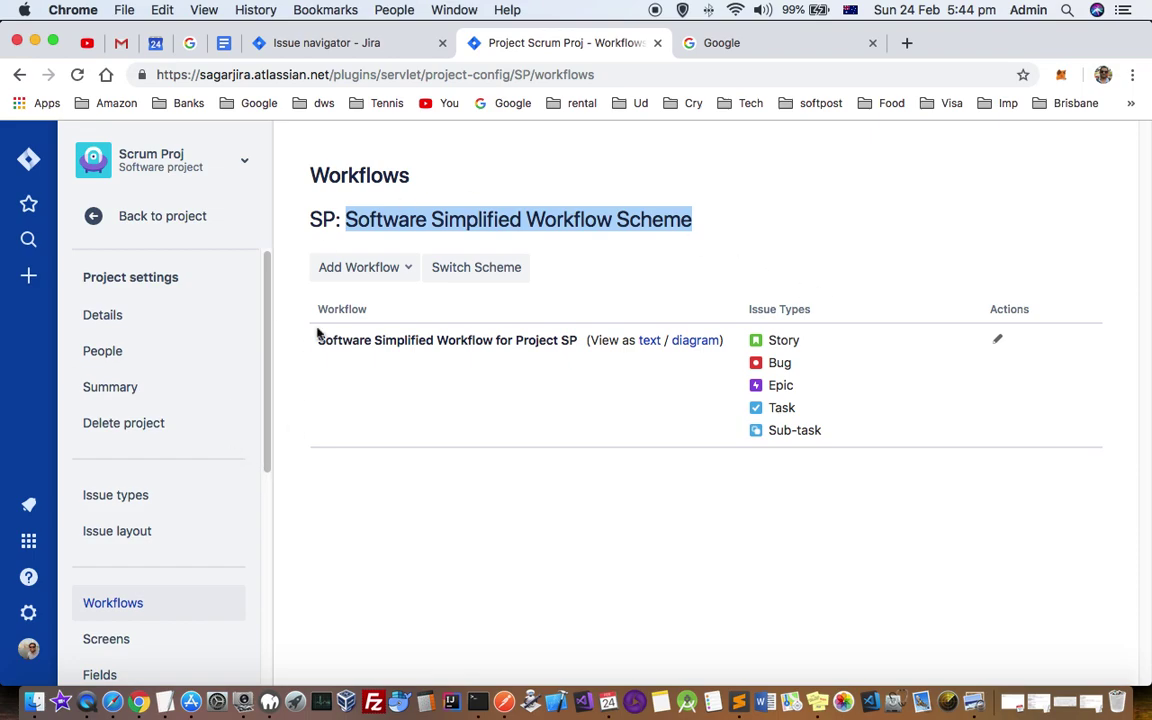
After previewing Builds and PMA workflows, add the existing 'classic default workflow' and continue.
{"action": "left_click", "coordinate": [405, 267]}
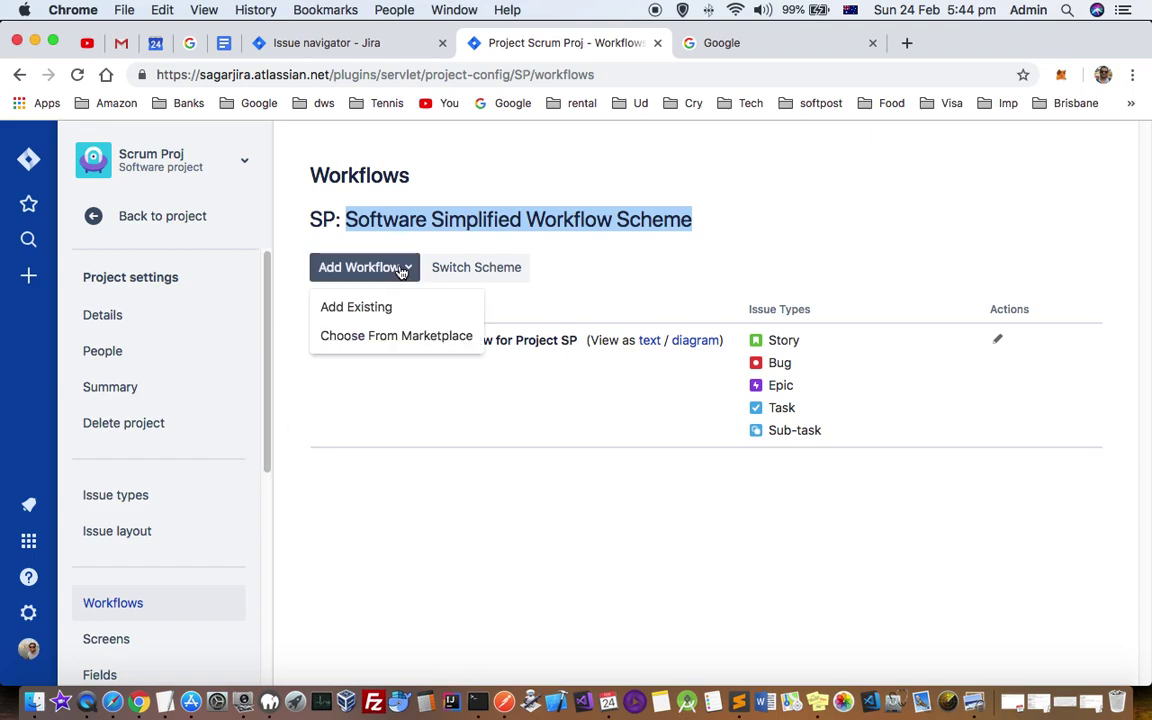
{"action": "left_click", "coordinate": [366, 309]}
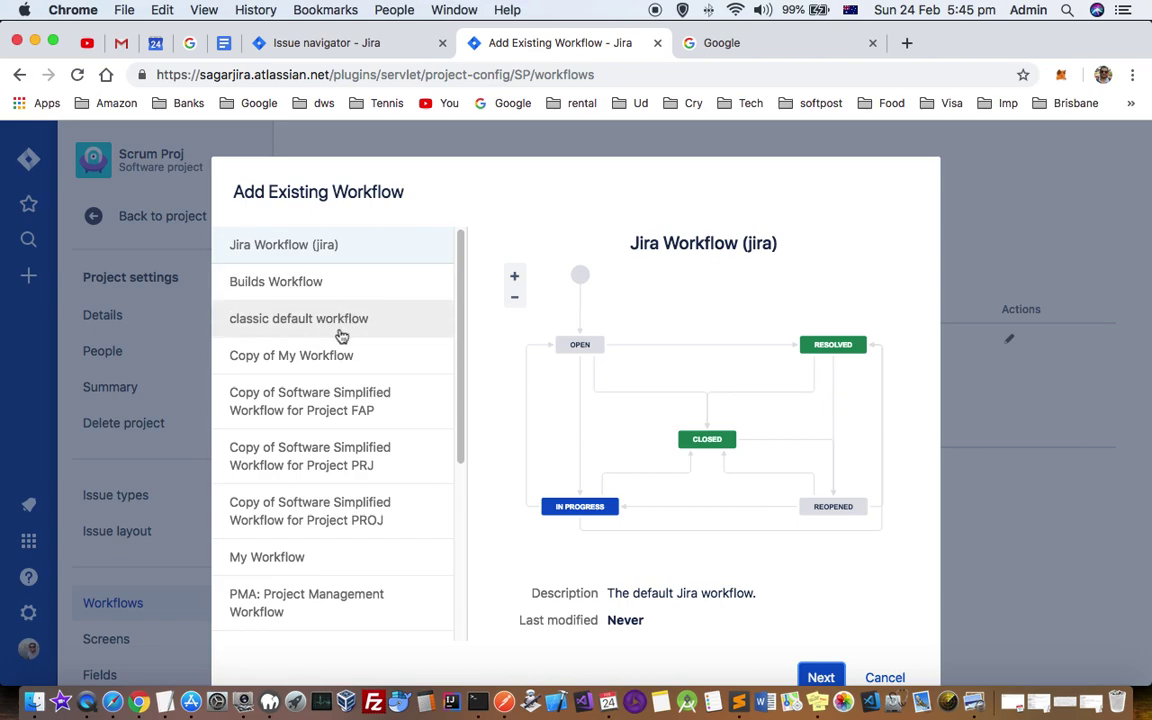
{"action": "left_click", "coordinate": [340, 336]}
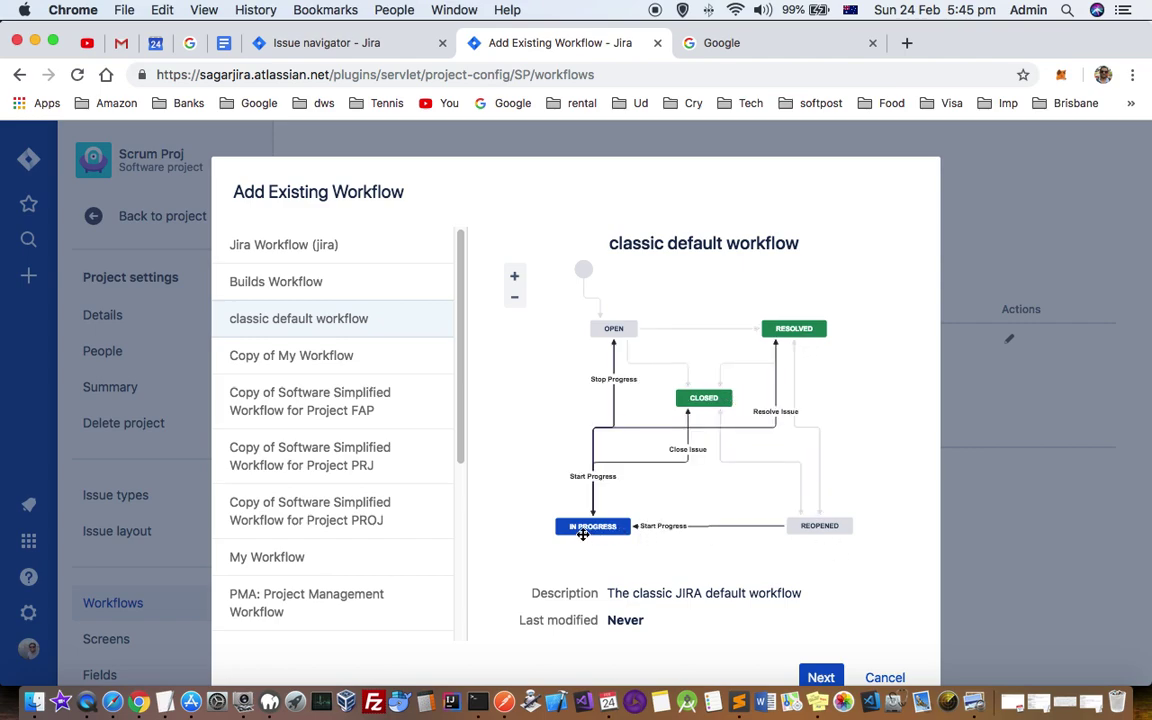
{"action": "left_click", "coordinate": [330, 291]}
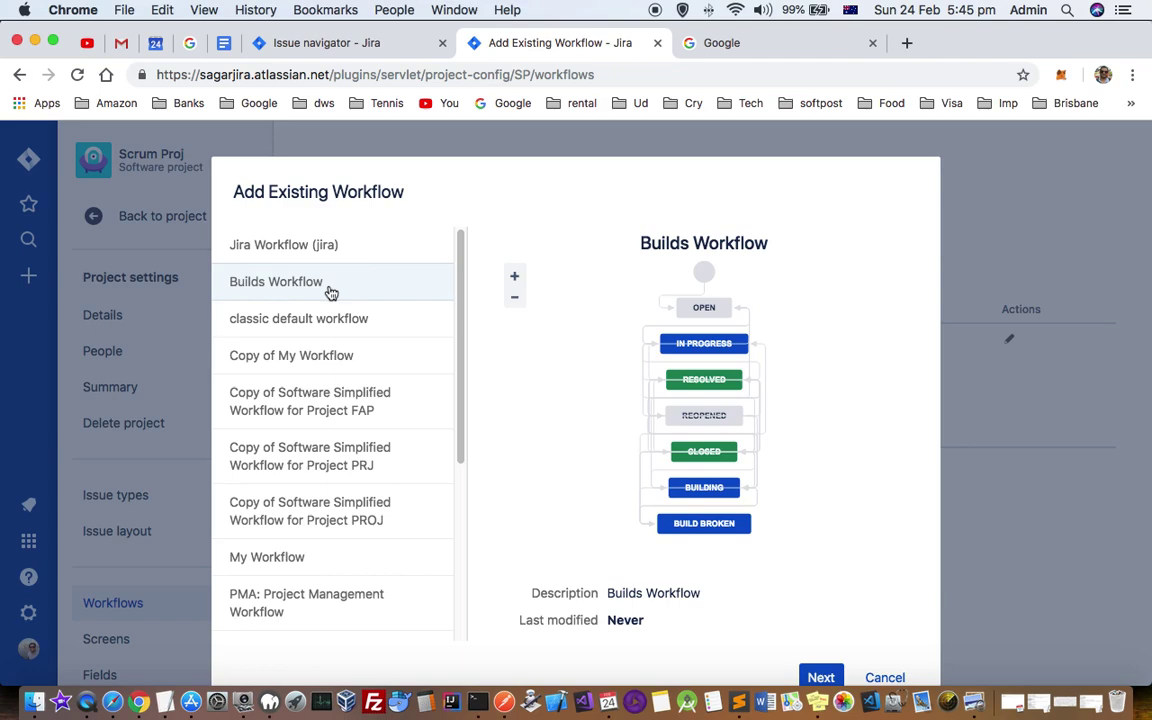
{"action": "left_click", "coordinate": [323, 608]}
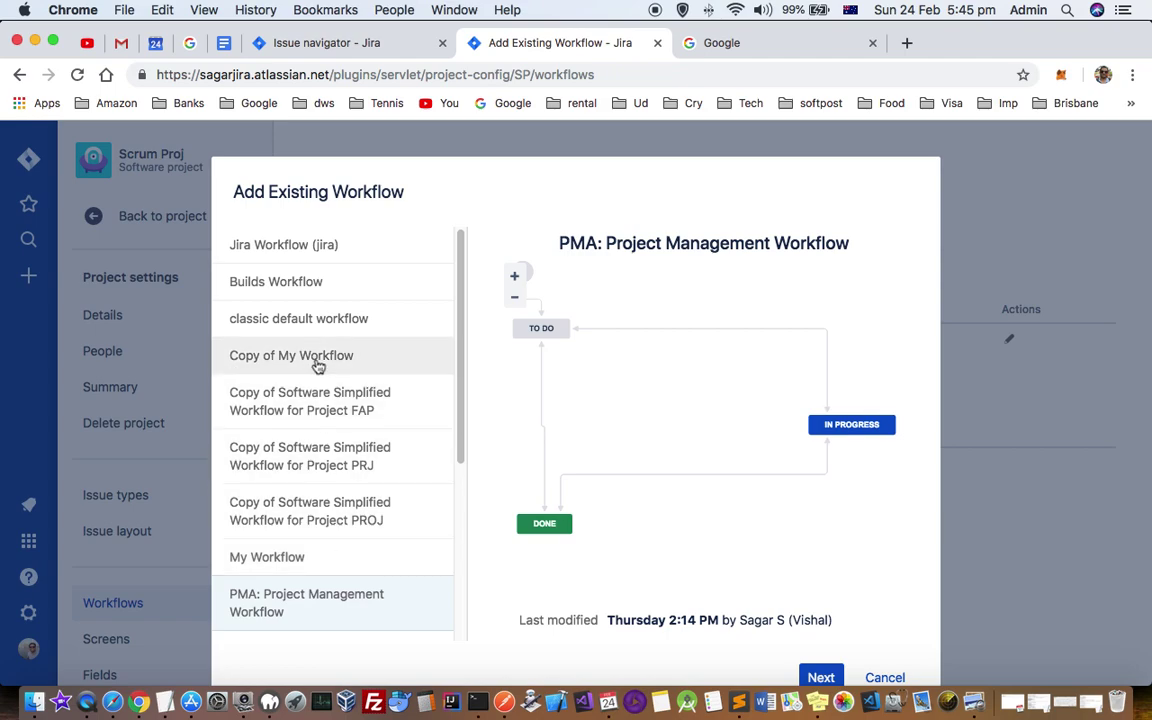
{"action": "left_click", "coordinate": [300, 319]}
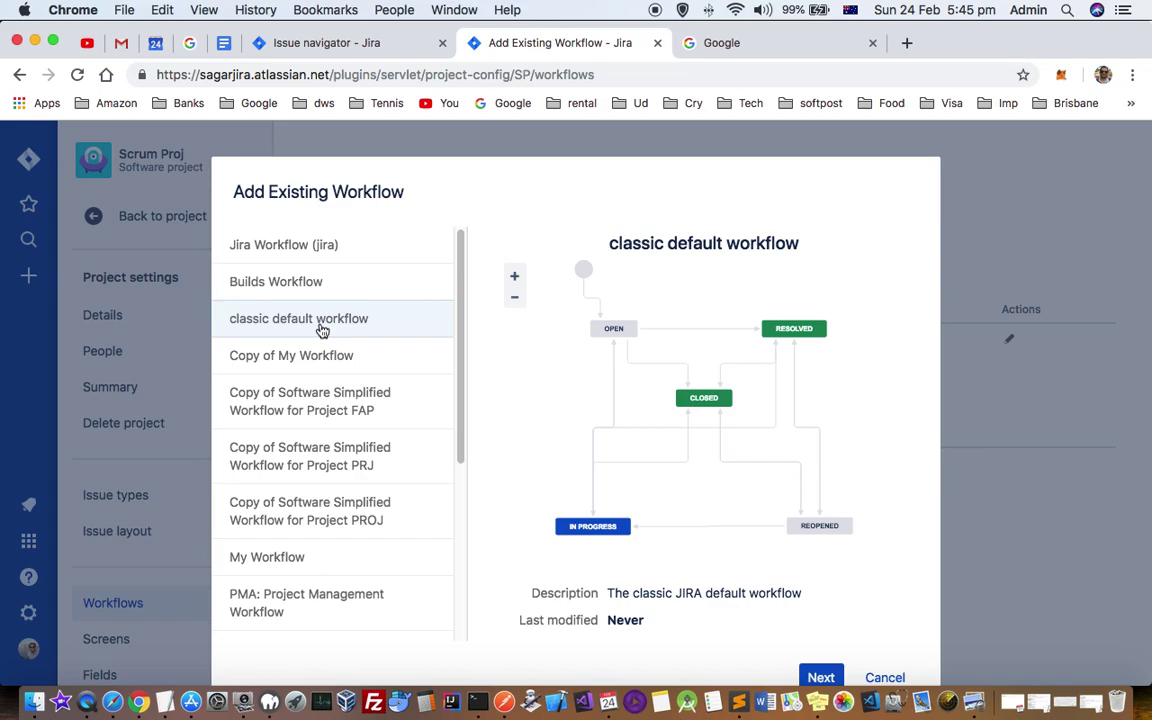
{"action": "left_click", "coordinate": [822, 678]}
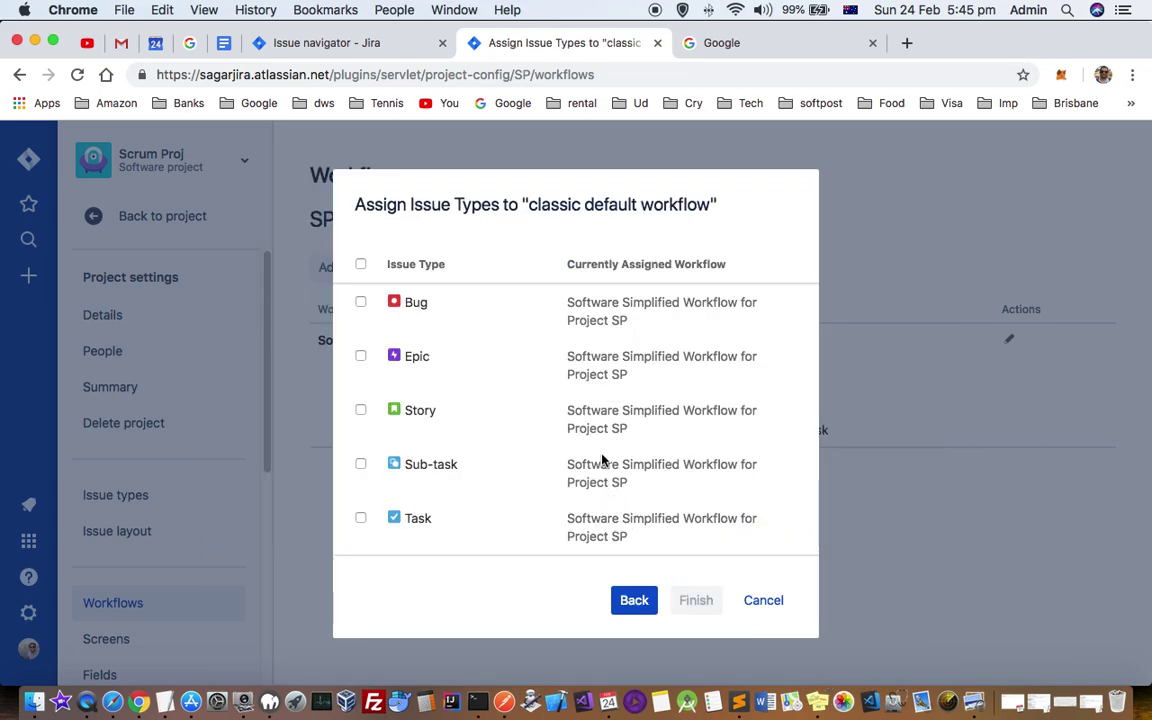
Assign Story, Bug, Epic, Task and Sub-task to classic default workflow and publish the draft scheme.
{"action": "left_click", "coordinate": [360, 263]}
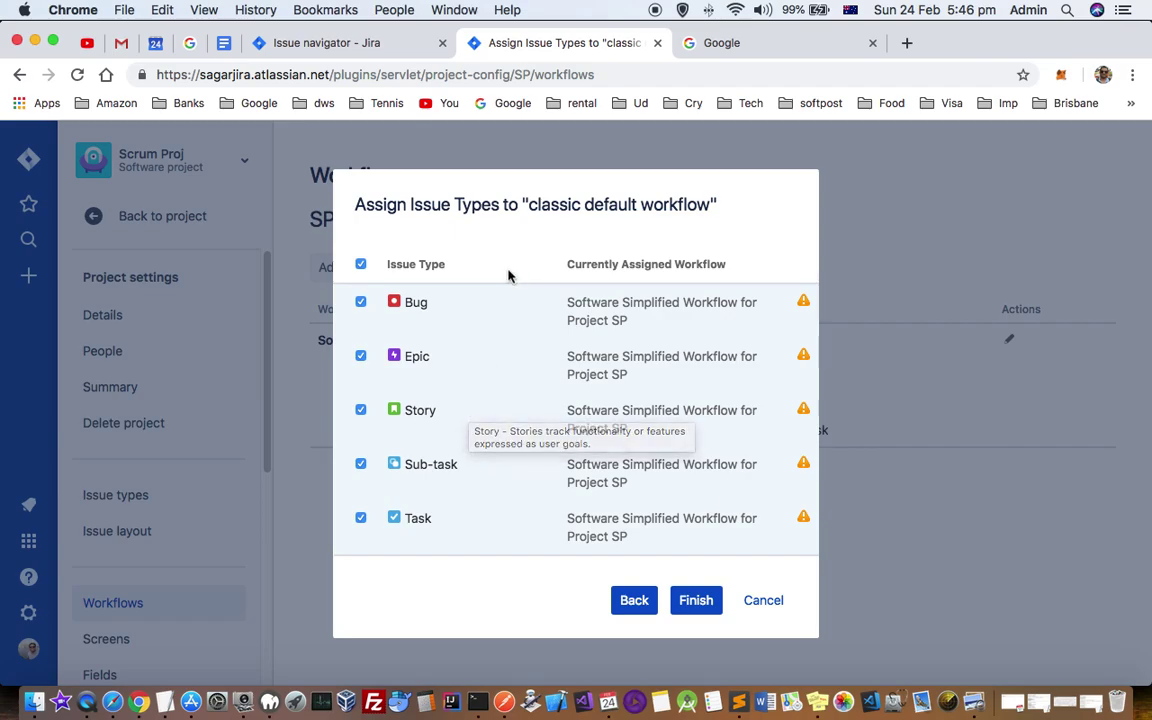
{"action": "left_click", "coordinate": [700, 612]}
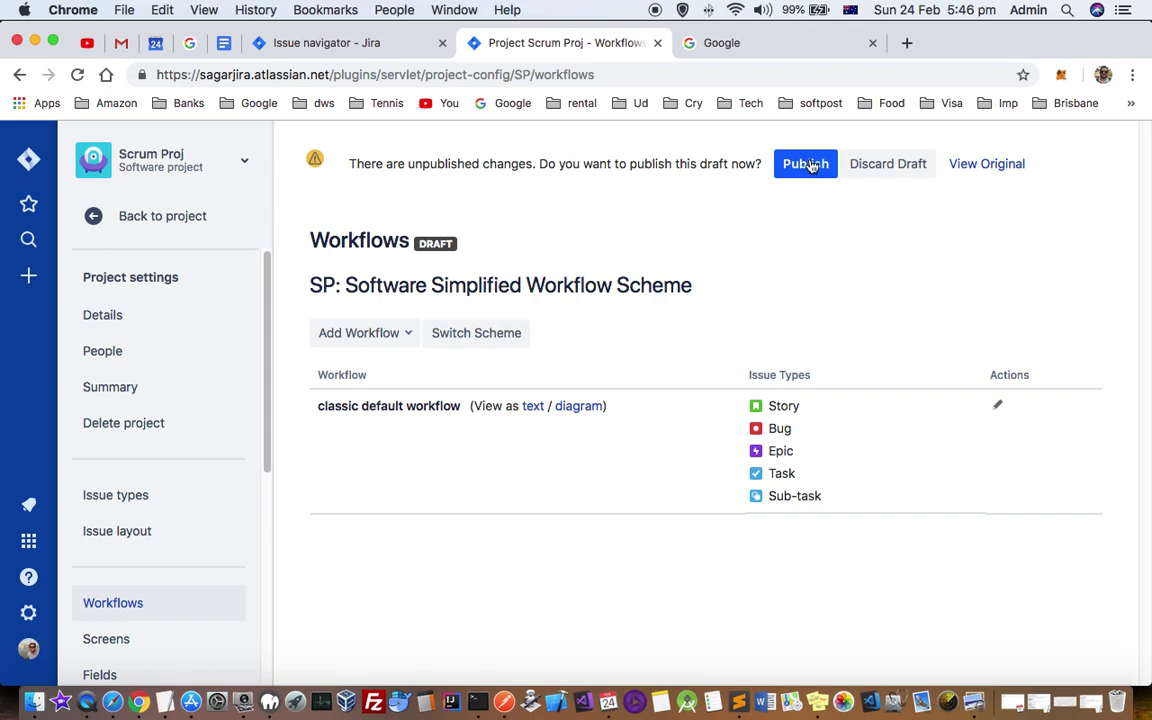
{"action": "left_click", "coordinate": [806, 164]}
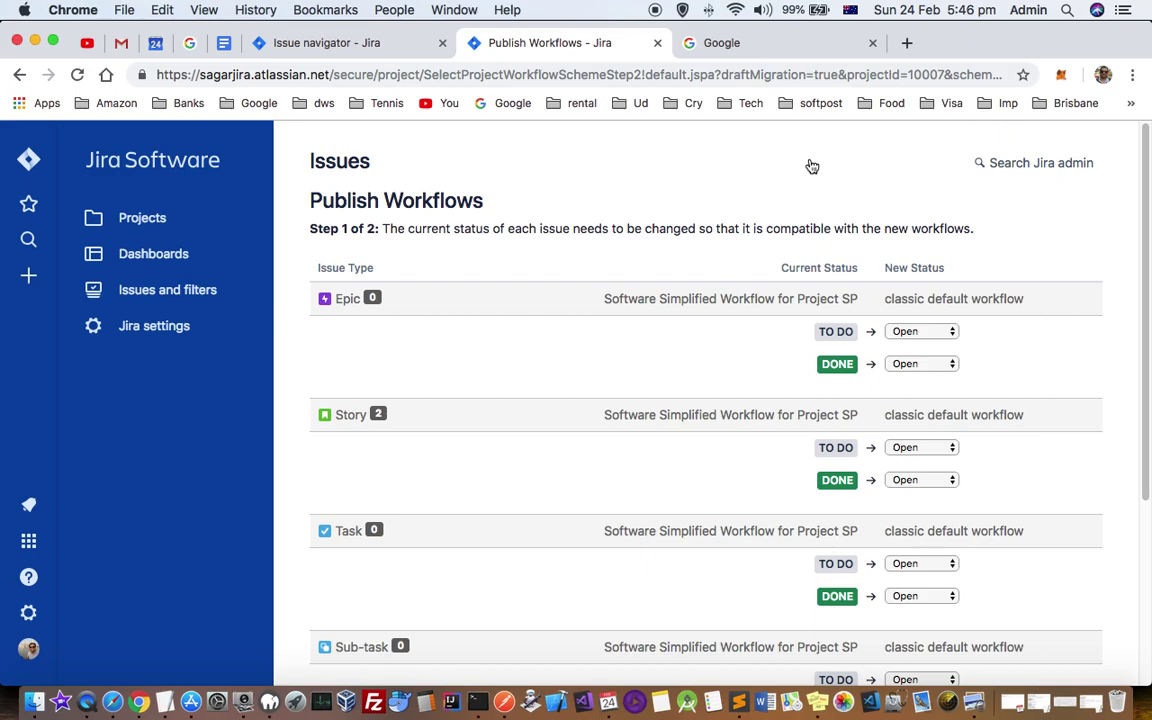
Map Epic TO DO to Open and DONE to Closed, and keep Story TO DO on Open.
{"action": "scroll", "coordinate": [585, 335], "scroll_direction": "down", "scroll_amount": 5}
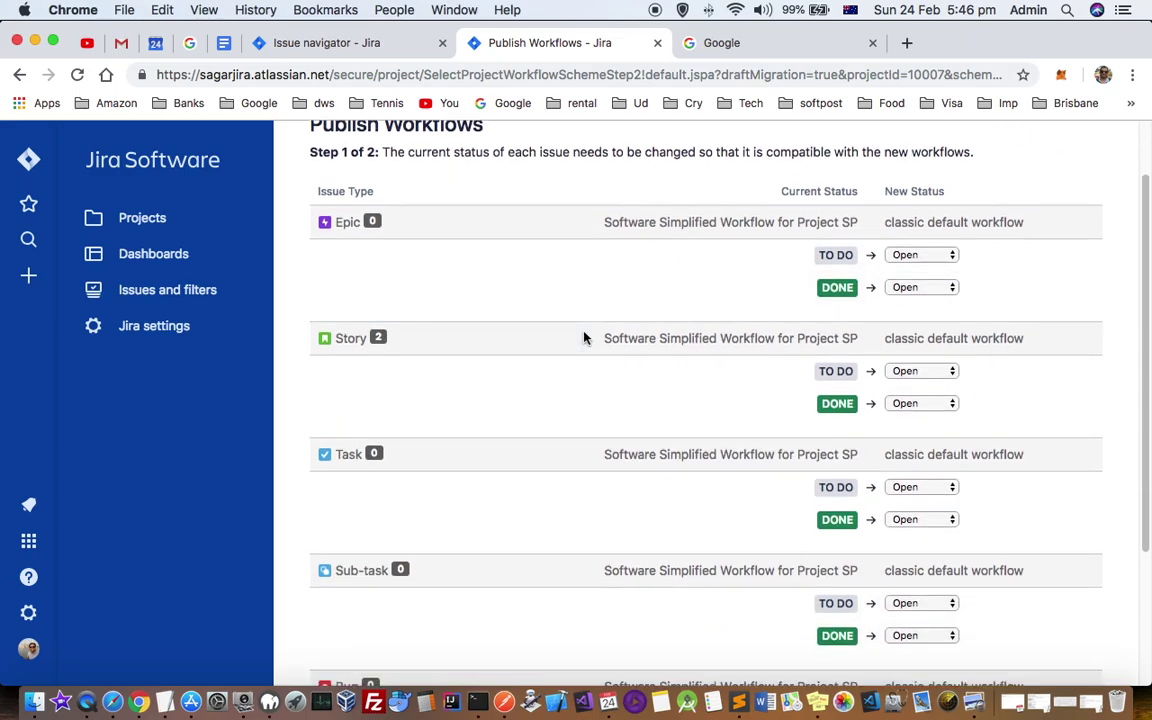
{"action": "scroll", "coordinate": [585, 338], "scroll_direction": "down", "scroll_amount": 2}
{"action": "scroll", "coordinate": [585, 338], "scroll_direction": "up", "scroll_amount": 6}
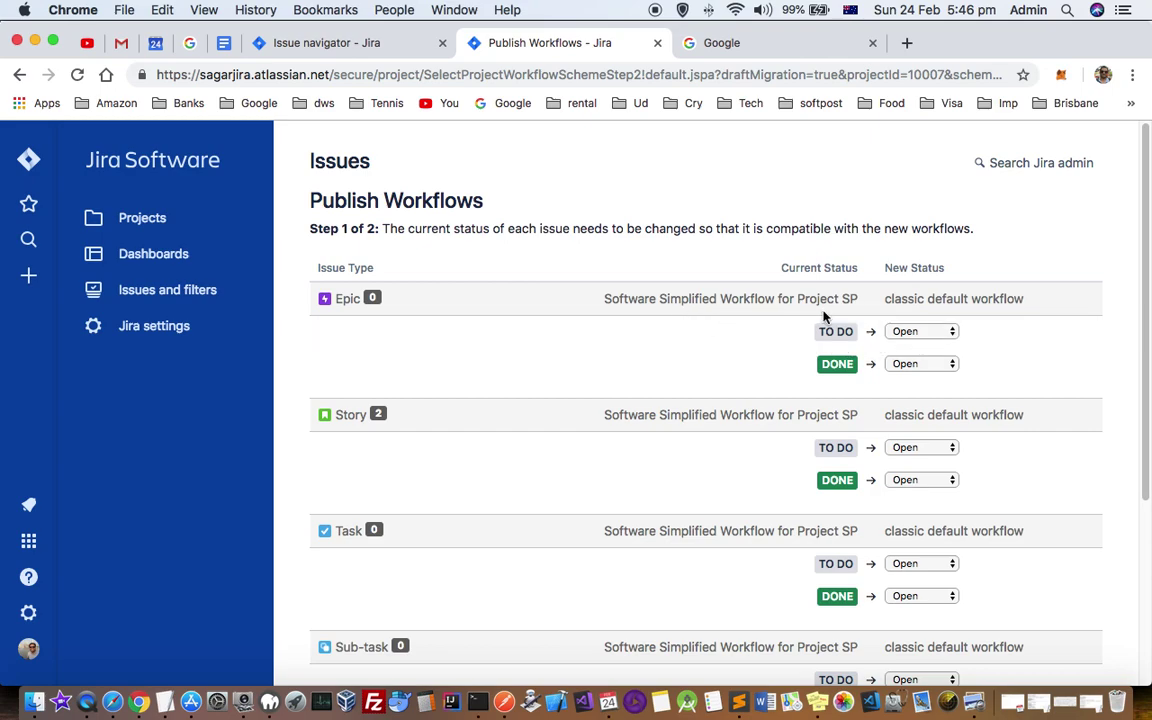
{"action": "left_click", "coordinate": [897, 332]}
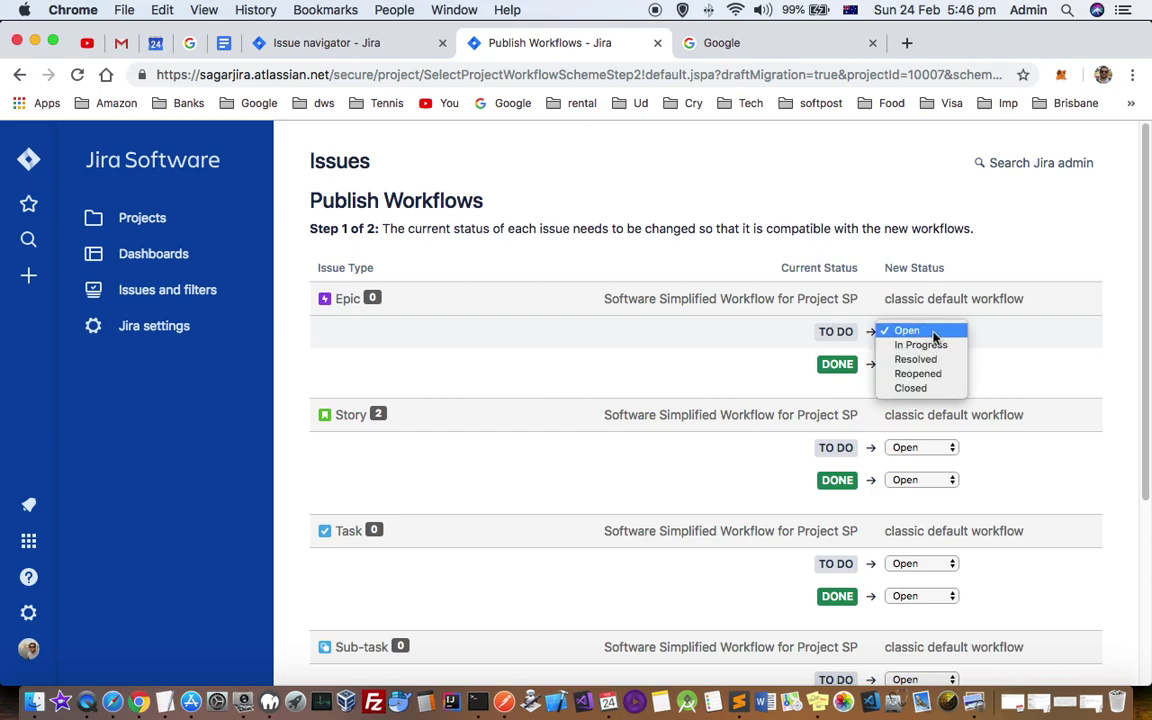
{"action": "left_click", "coordinate": [702, 336]}
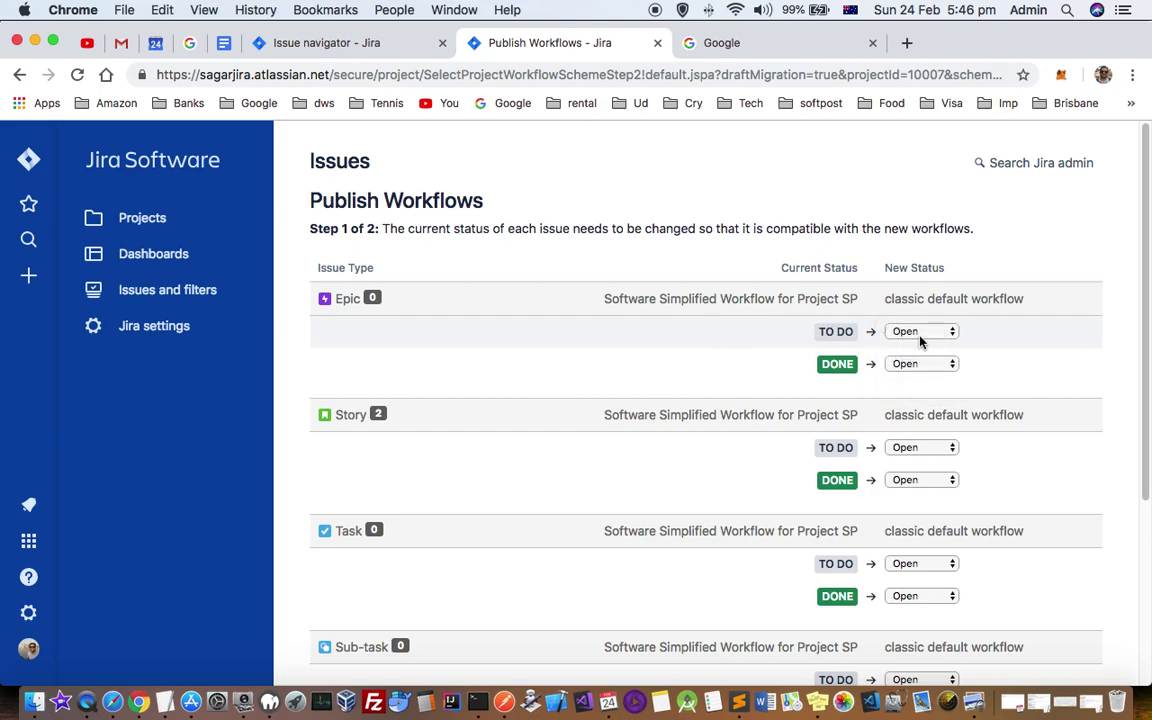
{"action": "left_click", "coordinate": [931, 366]}
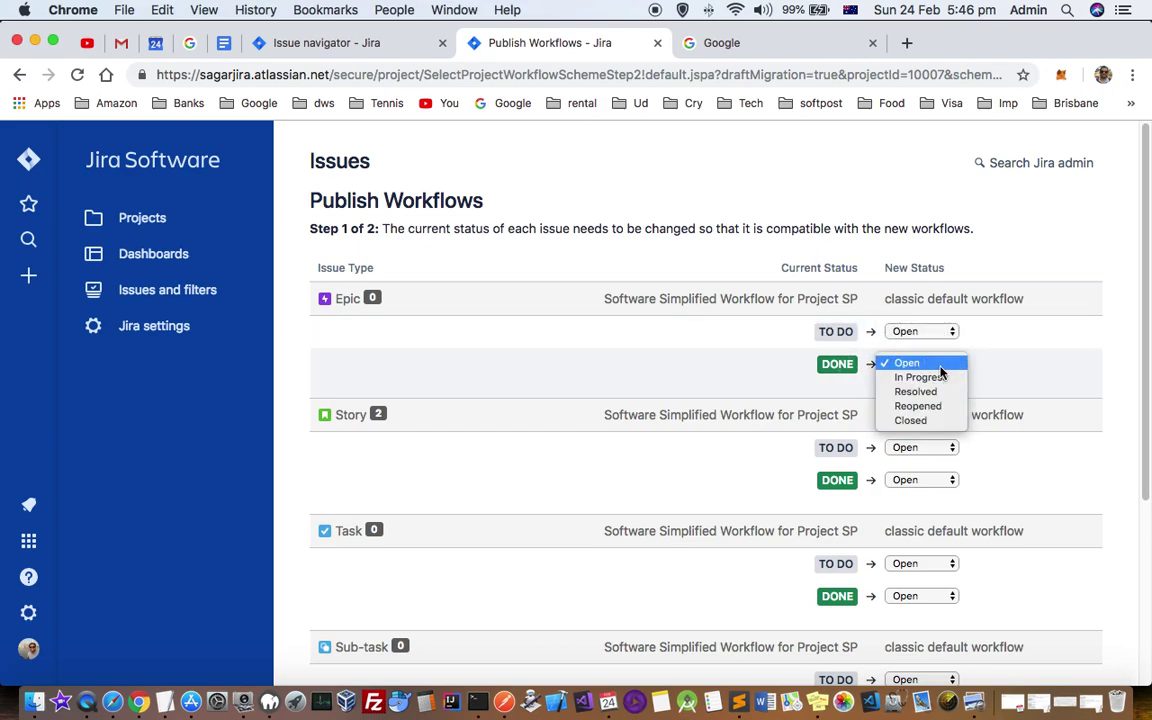
{"action": "left_click", "coordinate": [920, 421]}
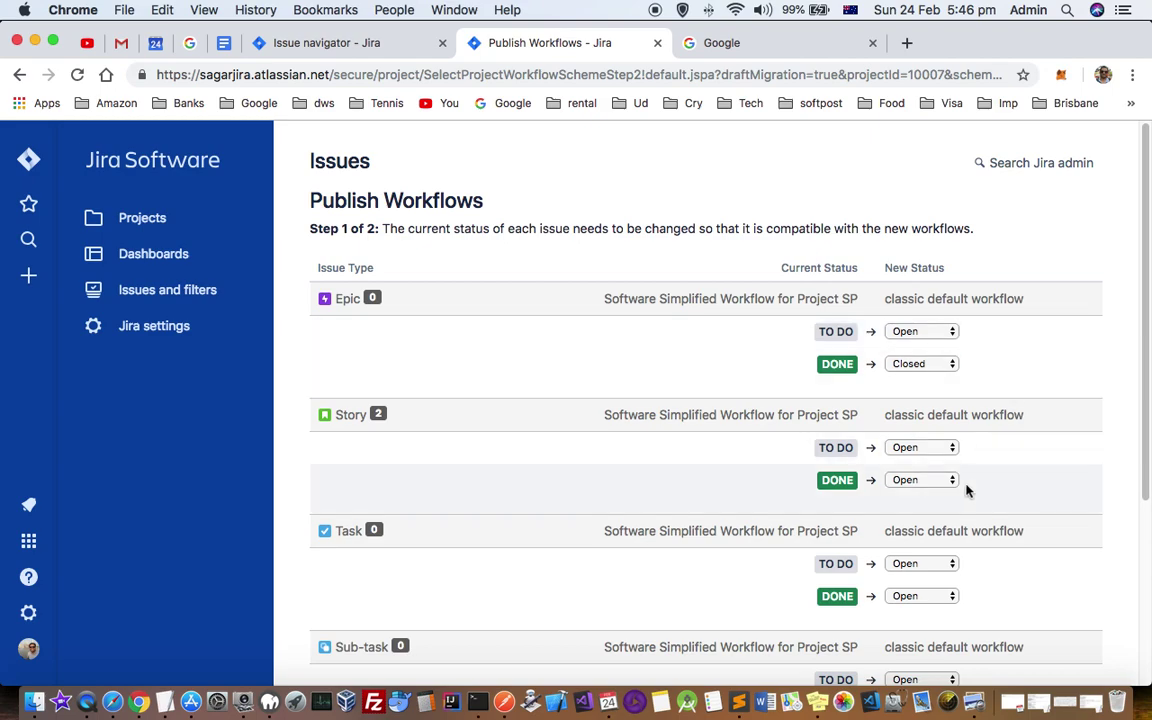
{"action": "left_click", "coordinate": [936, 447]}
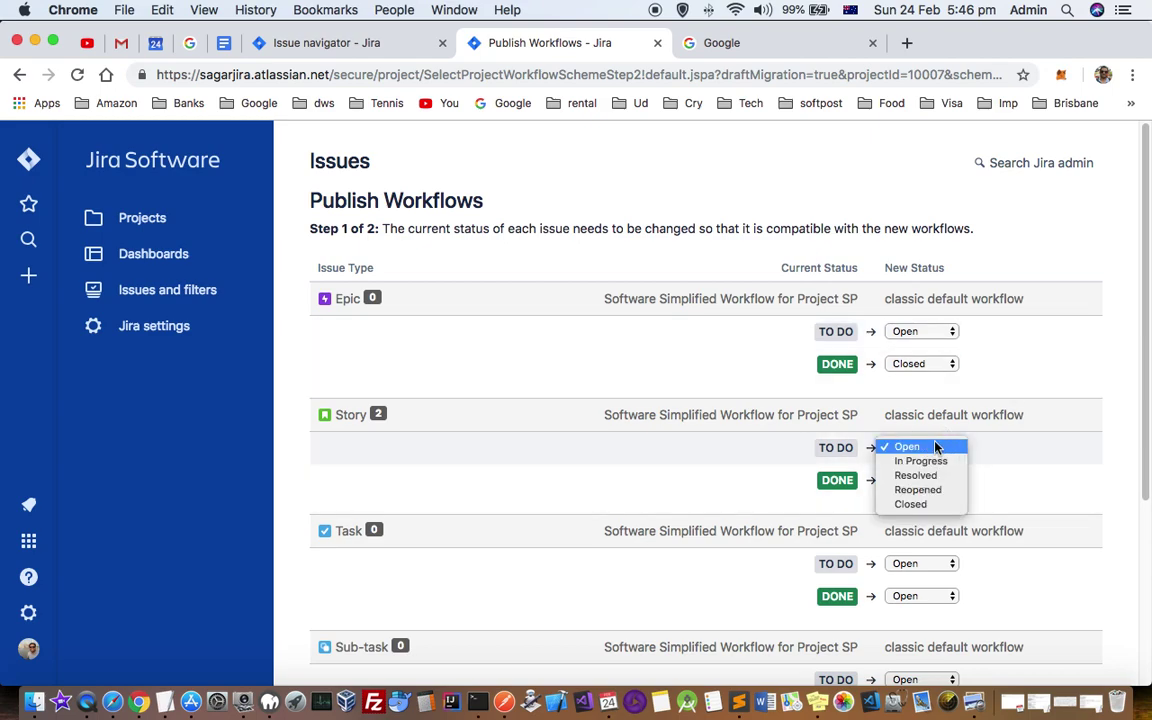
{"action": "left_click", "coordinate": [930, 452]}
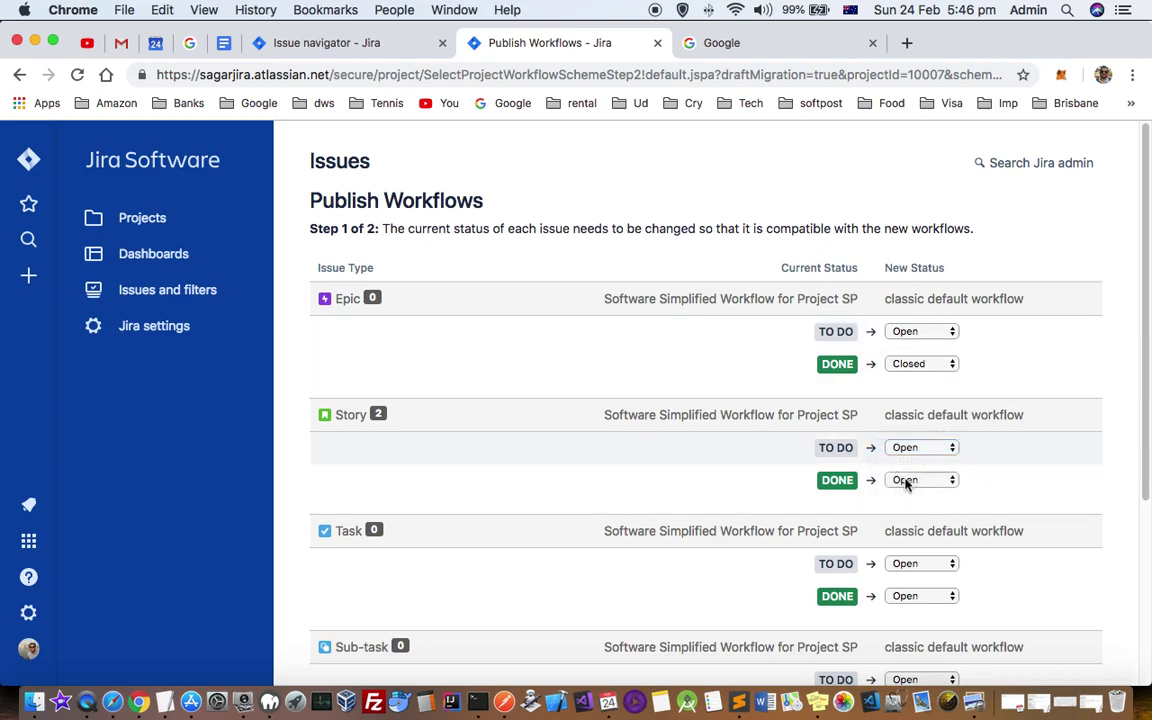
Map DONE to Closed for Story, Task, Sub-task and Bug, then associate to migrate issues.
{"action": "left_click", "coordinate": [905, 481]}
{"action": "left_click", "coordinate": [740, 537]}
{"action": "scroll", "coordinate": [740, 537], "scroll_direction": "down", "scroll_amount": 5}
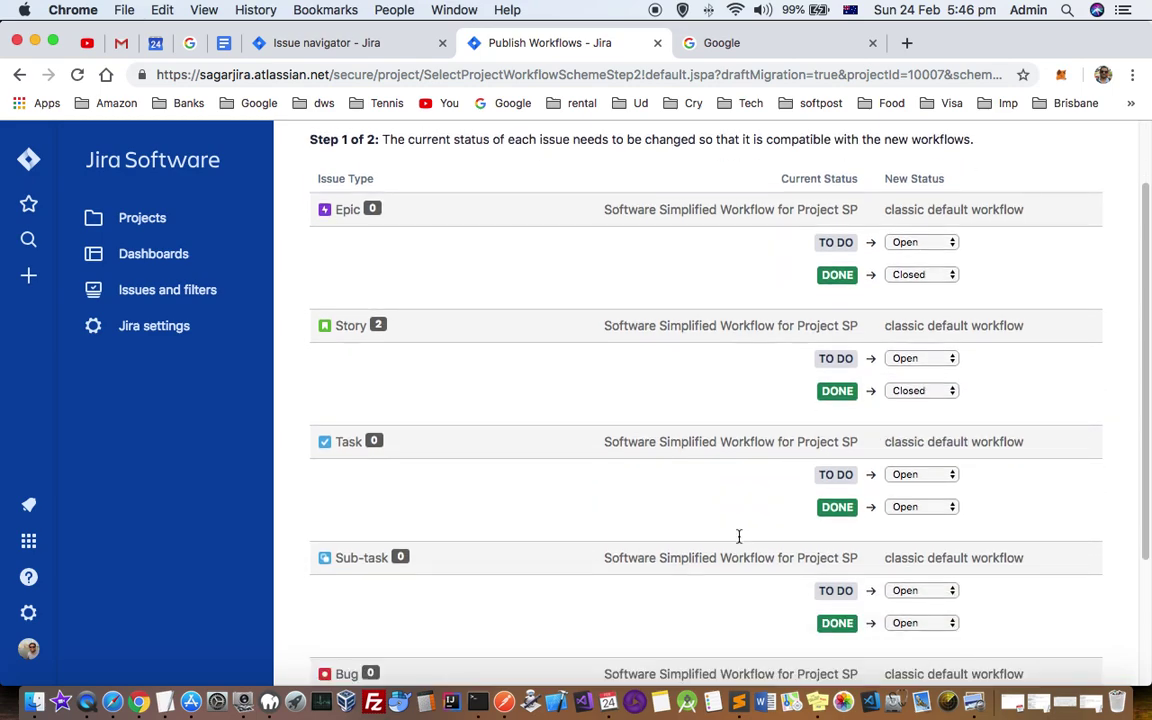
{"action": "left_click", "coordinate": [918, 332]}
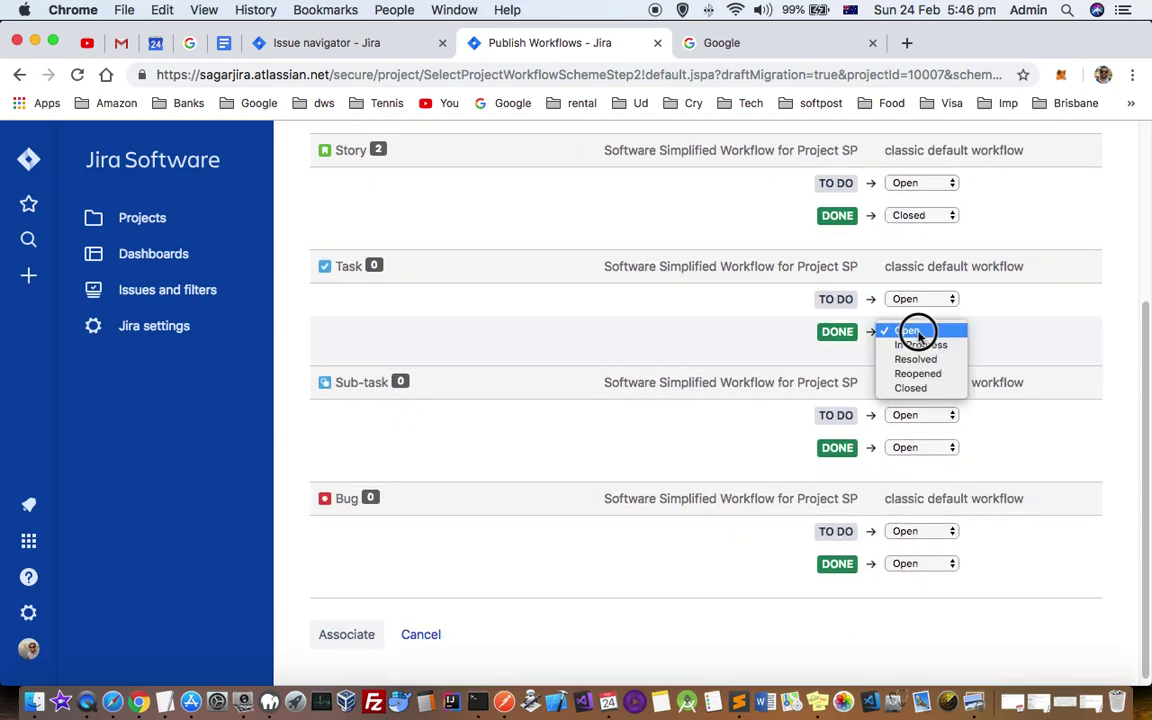
{"action": "left_click", "coordinate": [910, 388]}
{"action": "left_click", "coordinate": [920, 447]}
{"action": "left_click", "coordinate": [902, 508]}
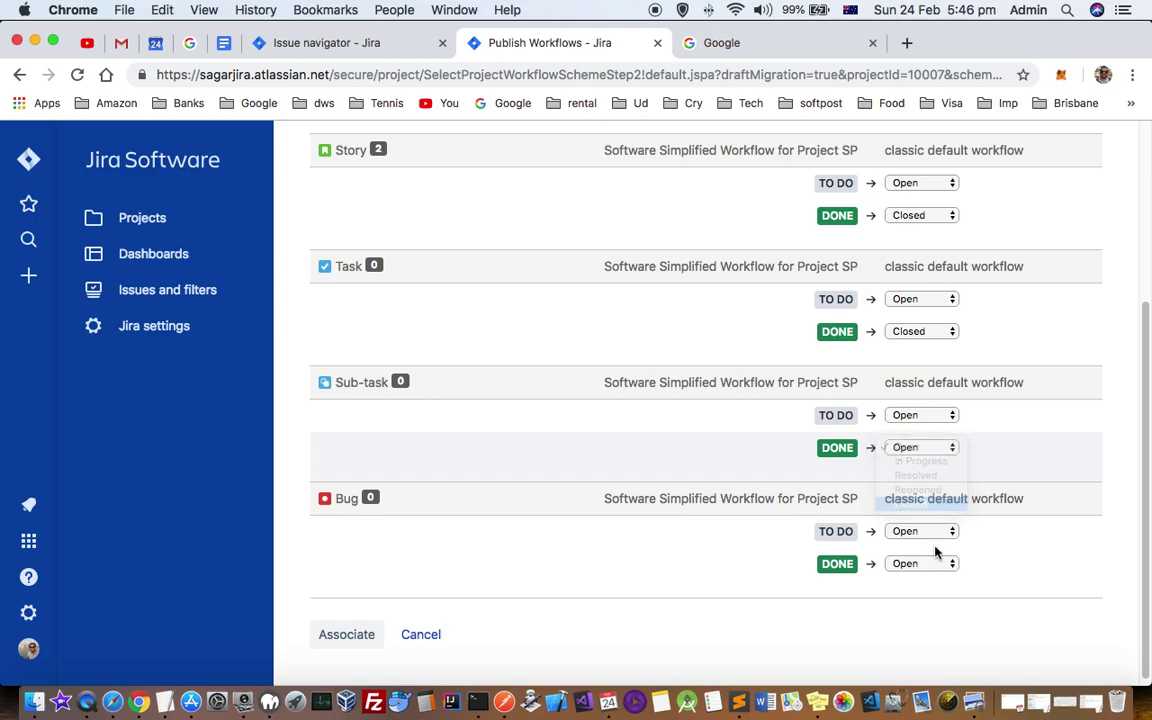
{"action": "left_click", "coordinate": [920, 564]}
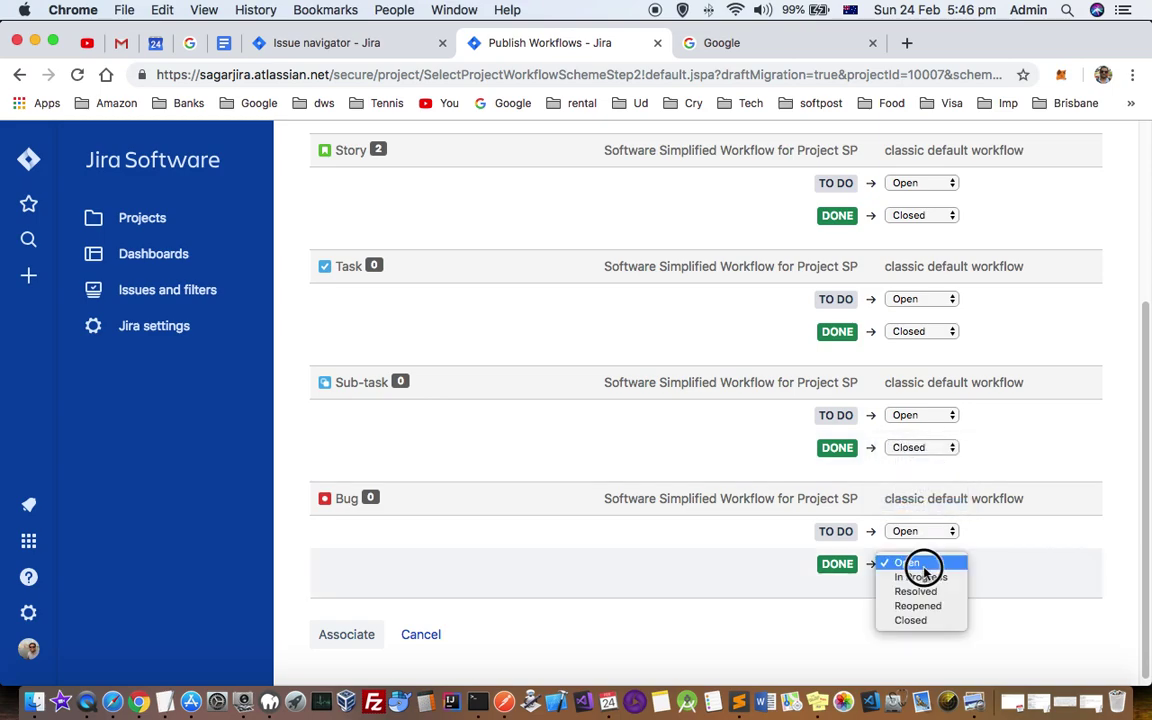
{"action": "left_click", "coordinate": [925, 620]}
{"action": "scroll", "coordinate": [488, 402], "scroll_direction": "down", "scroll_amount": 1}
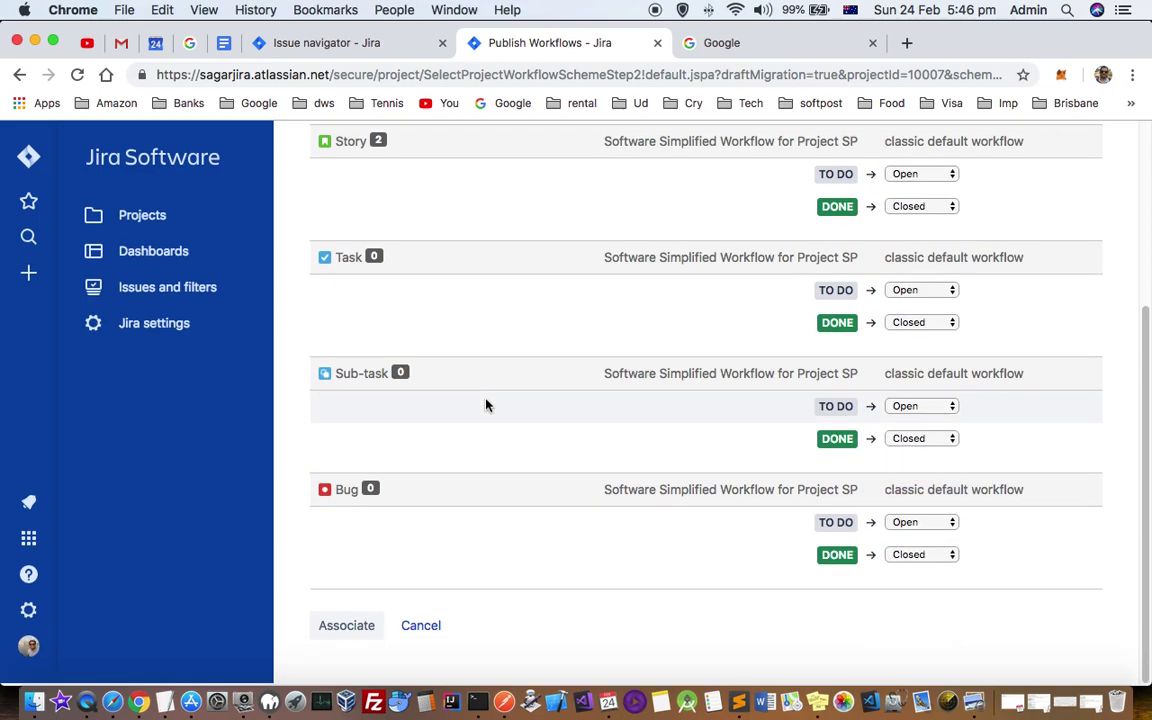
{"action": "left_click", "coordinate": [350, 627]}
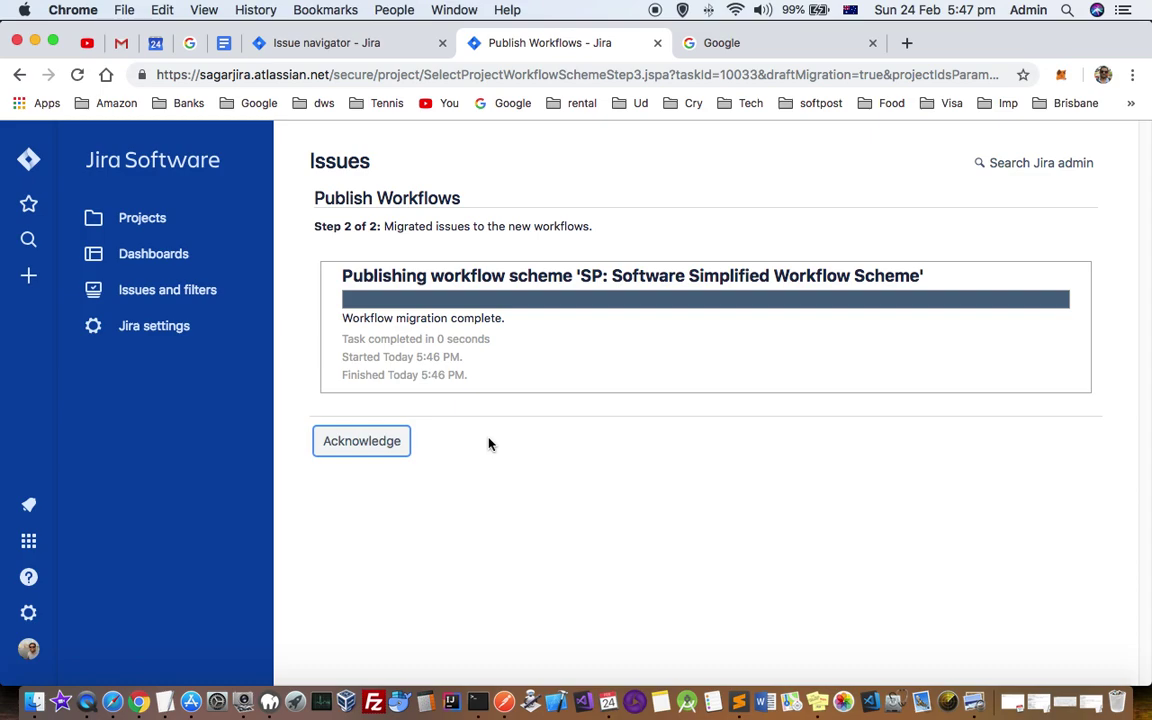
Acknowledge the completed workflow migration and return to the Scrum Proj board.
{"action": "left_click", "coordinate": [358, 446]}
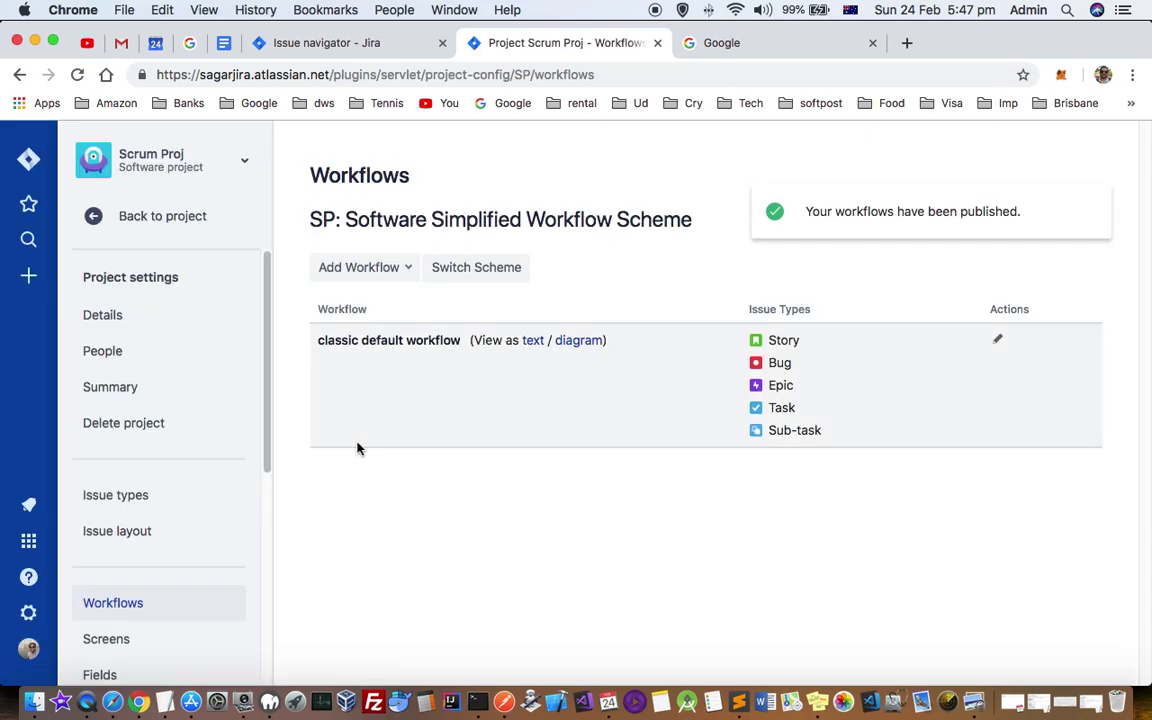
{"action": "left_click", "coordinate": [95, 222]}
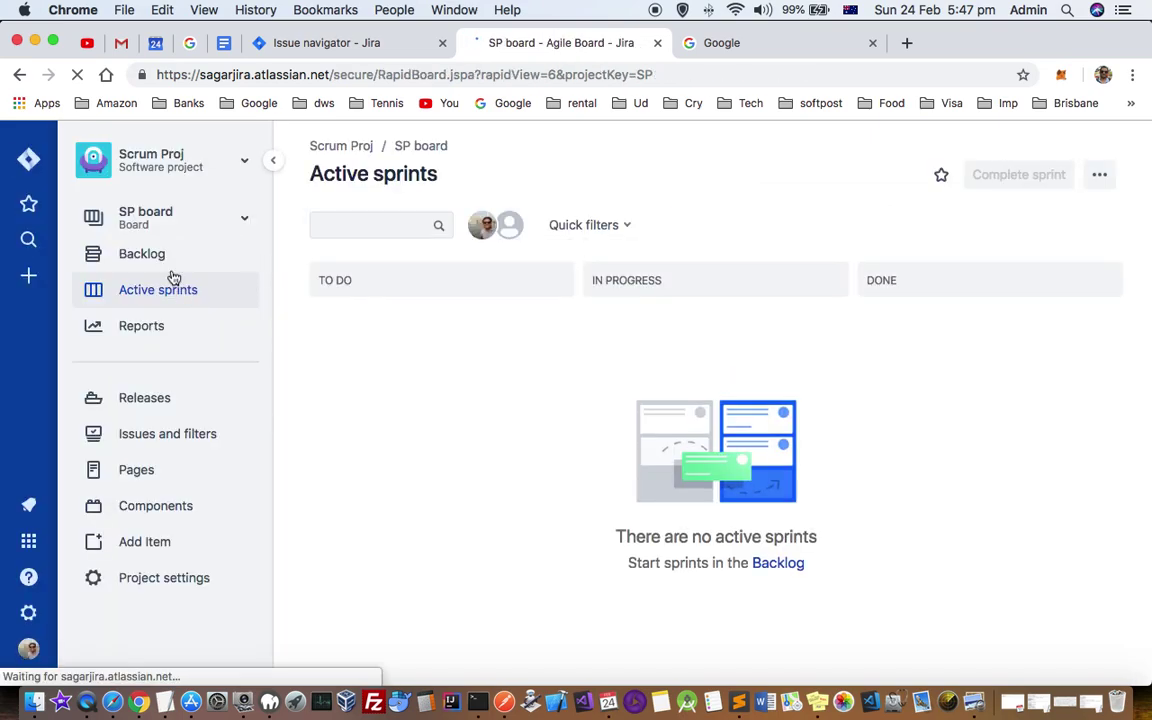
Create the backlog story 'ticket 1' (SP-3) and open its issue page.
{"action": "left_click", "coordinate": [155, 258]}
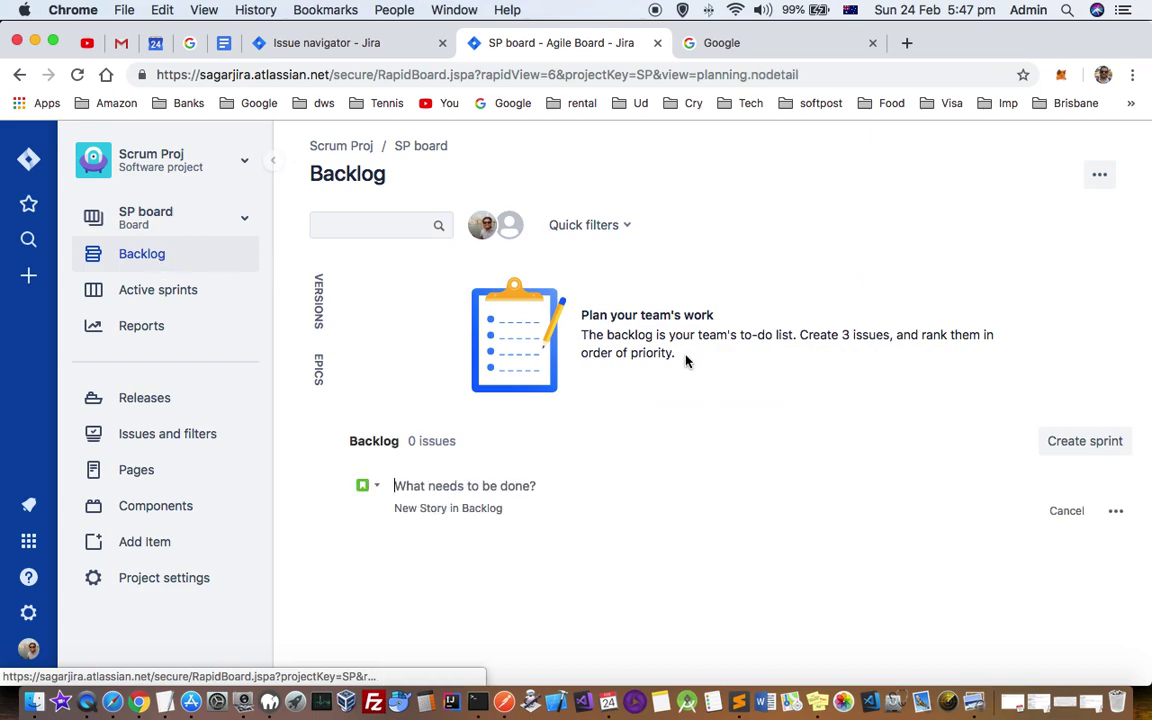
{"action": "left_click", "coordinate": [438, 490]}
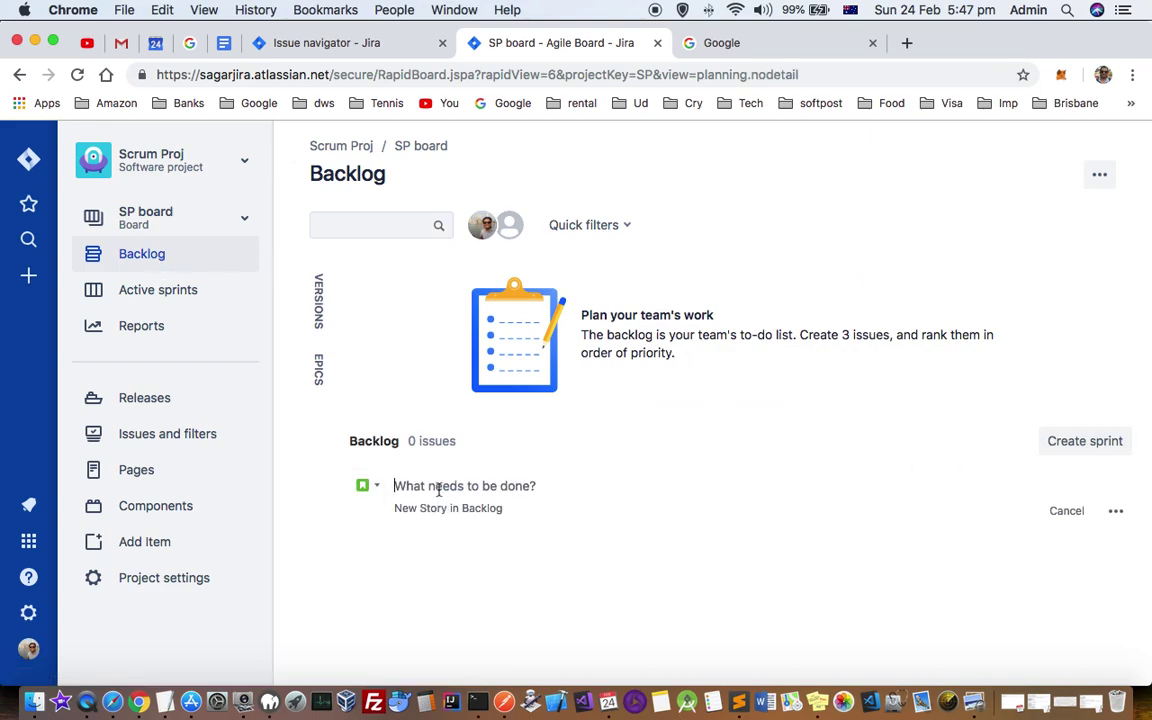
{"action": "type", "text": "ticket 1"}
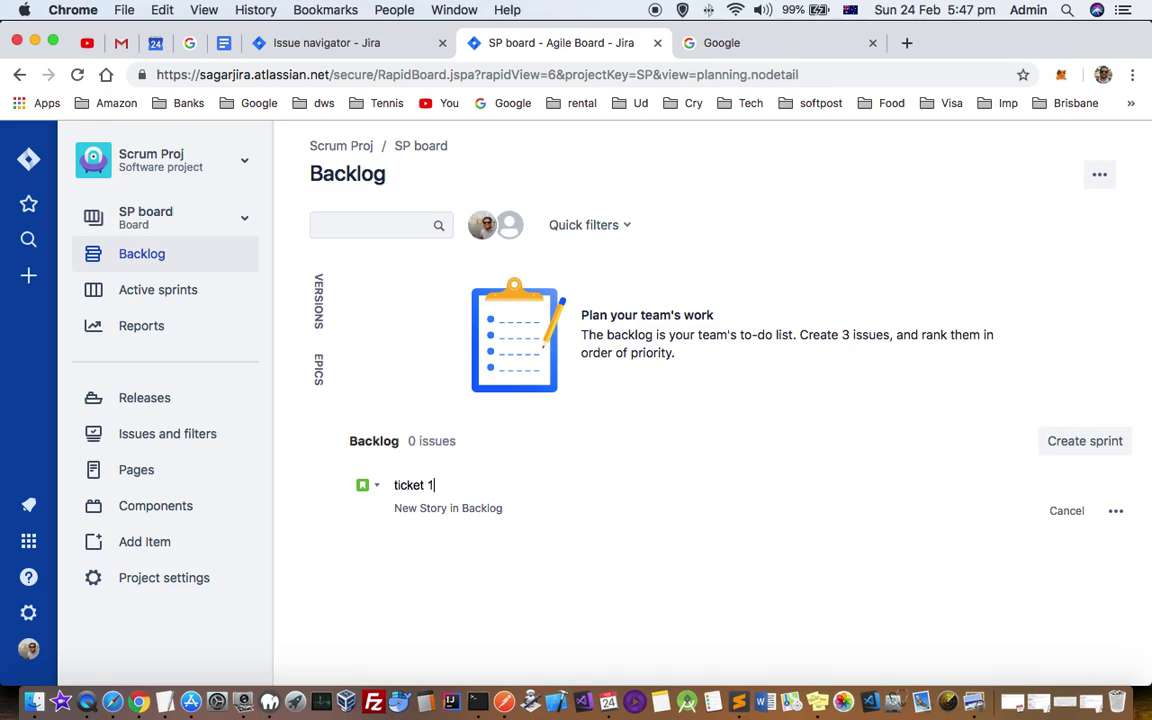
{"action": "key", "text": "Return"}
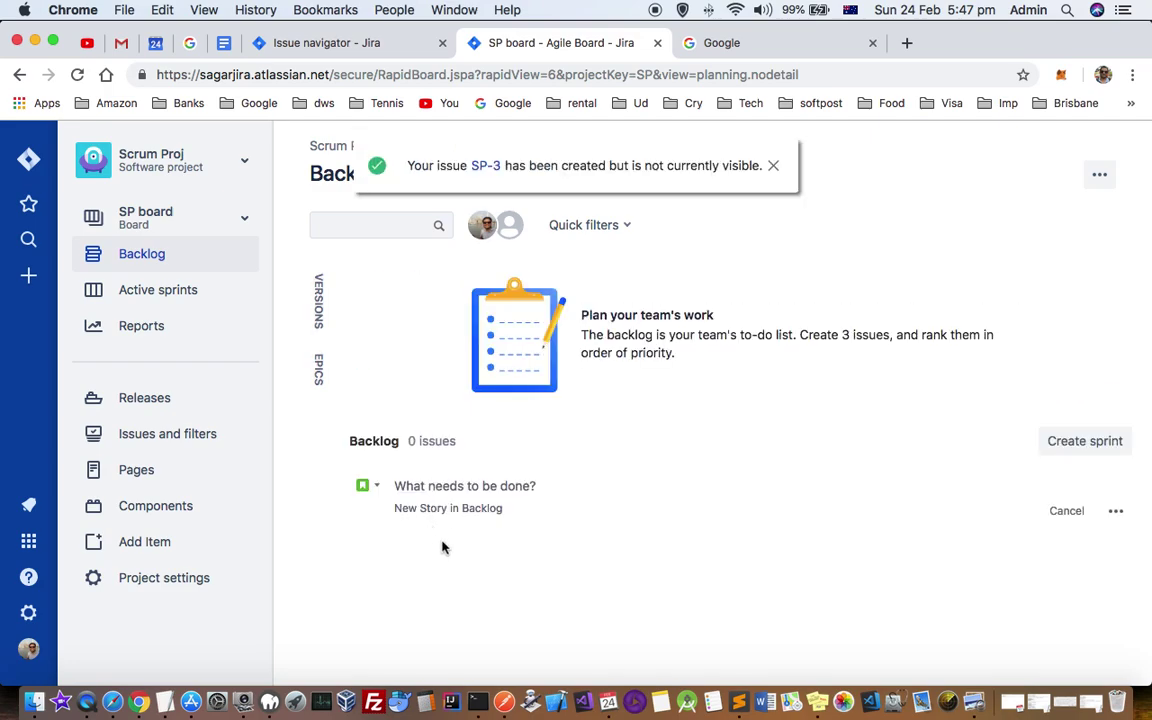
{"action": "left_click", "coordinate": [483, 166]}
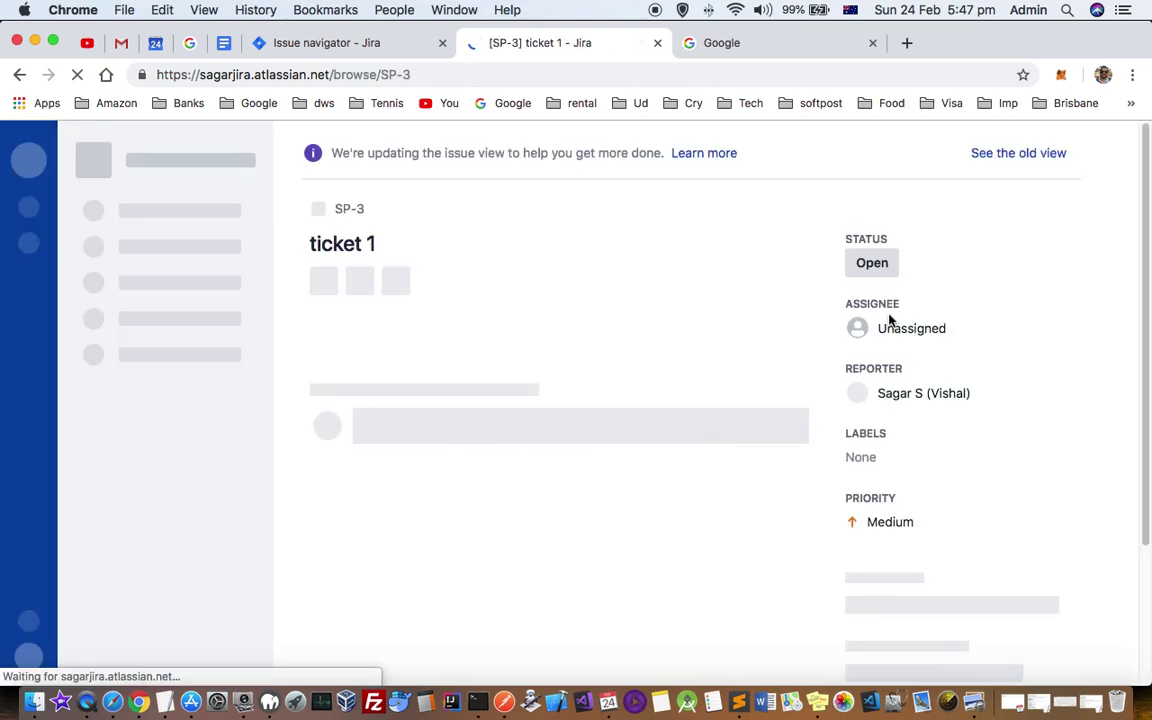
Begin Close Issue on SP-3, view the resolution options, then cancel without closing.
{"action": "left_click", "coordinate": [903, 264]}
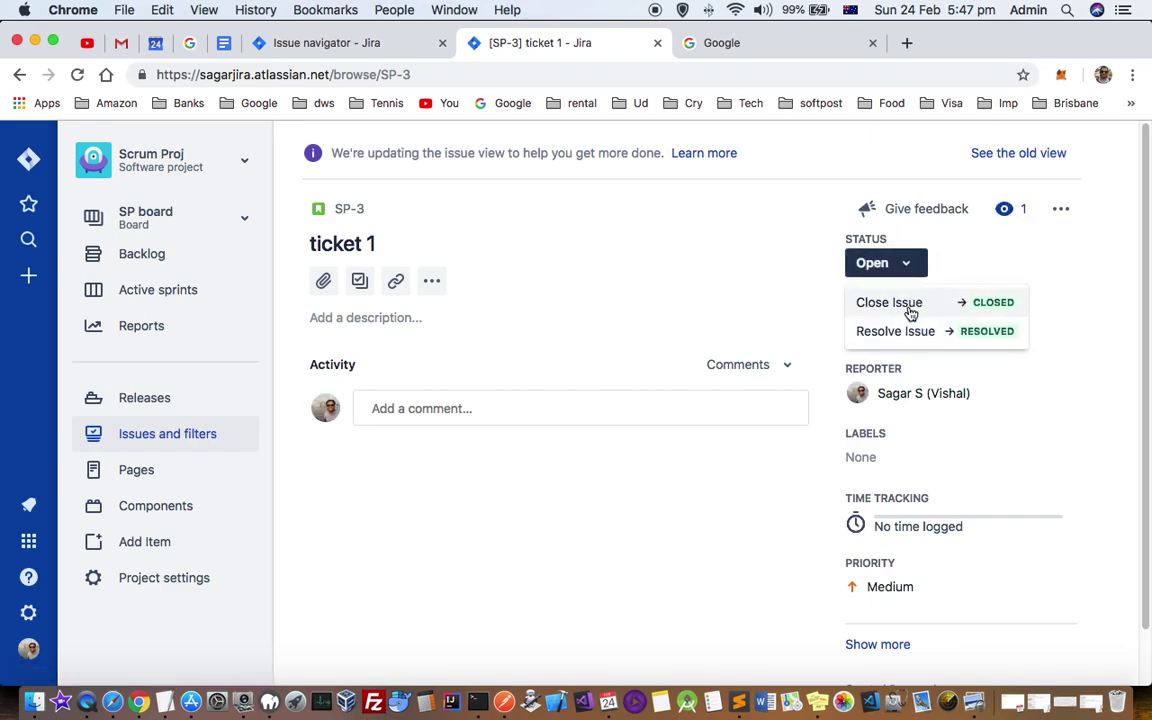
{"action": "left_click", "coordinate": [889, 302]}
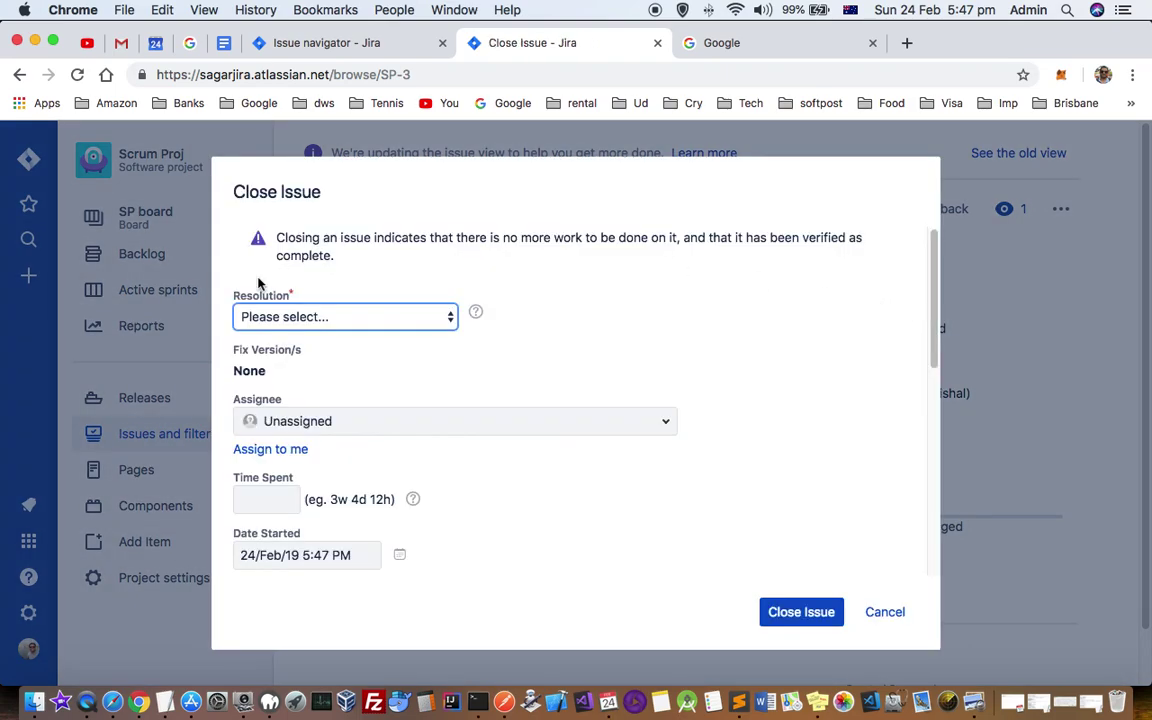
{"action": "left_click", "coordinate": [397, 319]}
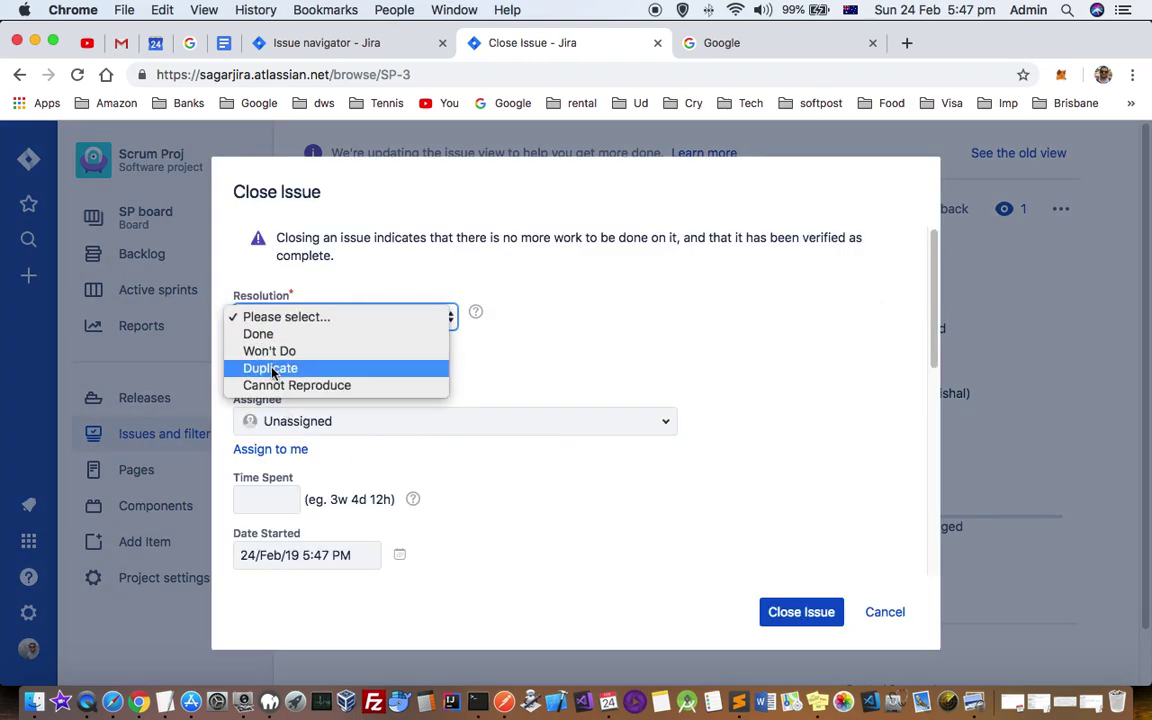
{"action": "left_click", "coordinate": [704, 343]}
{"action": "scroll", "coordinate": [332, 453], "scroll_direction": "down", "scroll_amount": 6}
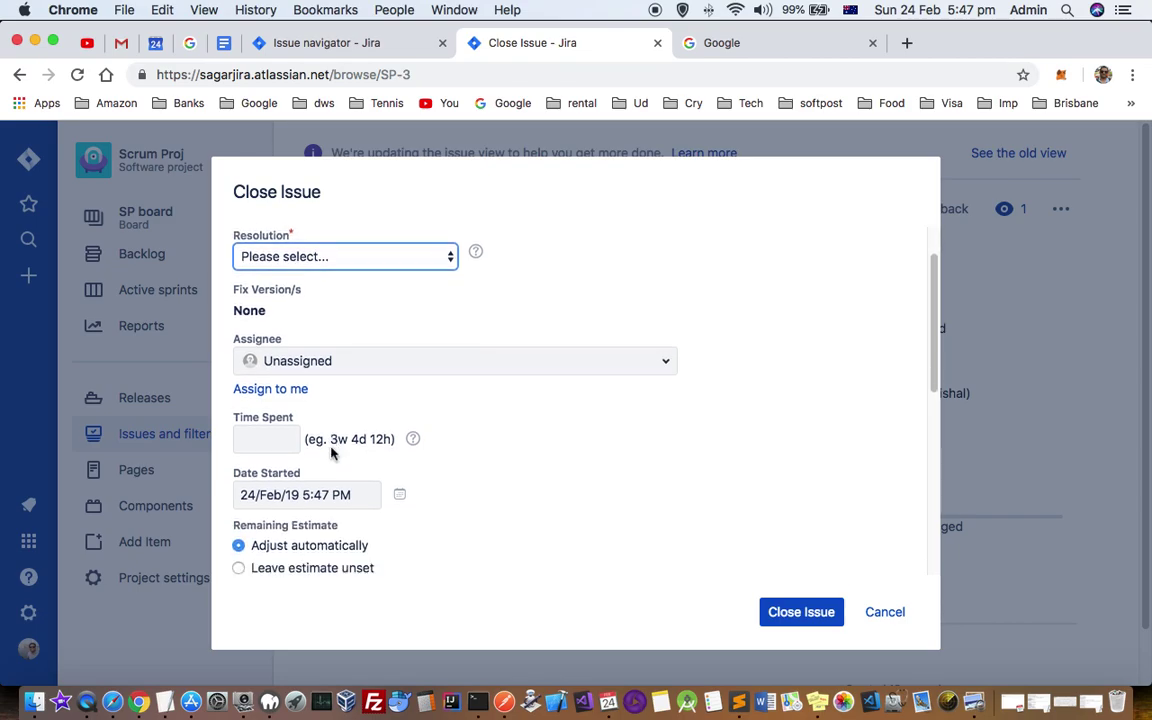
{"action": "scroll", "coordinate": [332, 453], "scroll_direction": "down", "scroll_amount": 2}
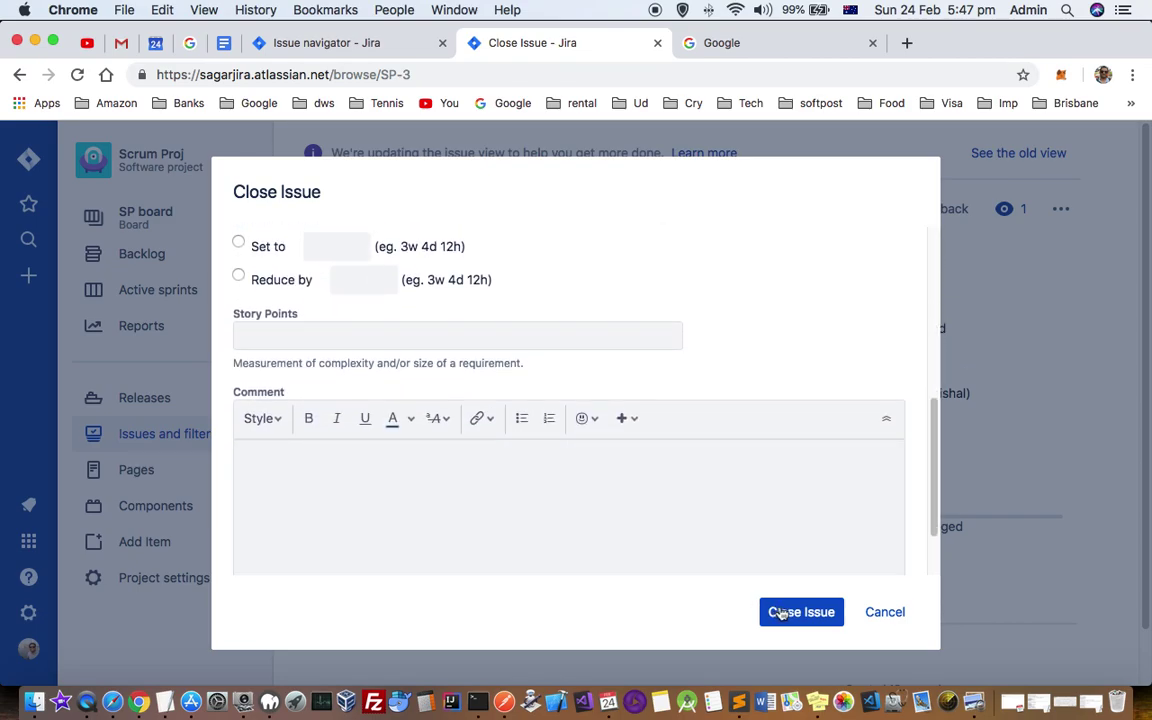
{"action": "left_click", "coordinate": [884, 612]}
{"action": "left_click", "coordinate": [893, 262]}
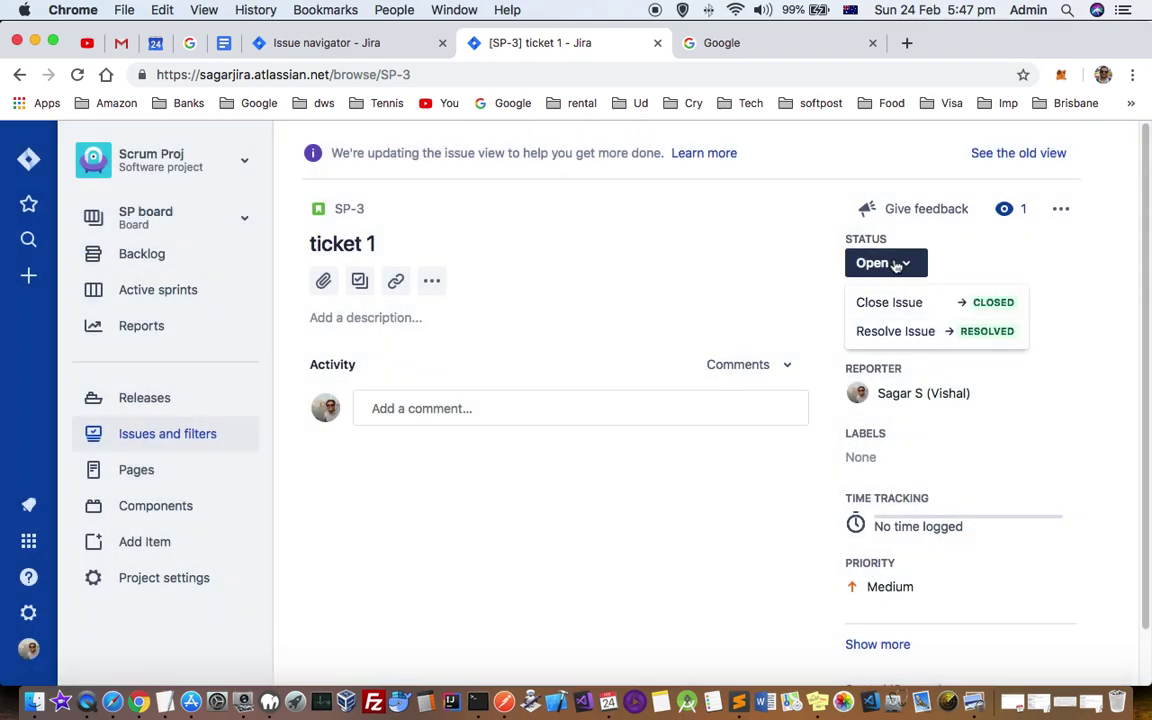
Resolve SP-3 'ticket 1' with resolution Done.
{"action": "left_click", "coordinate": [892, 340]}
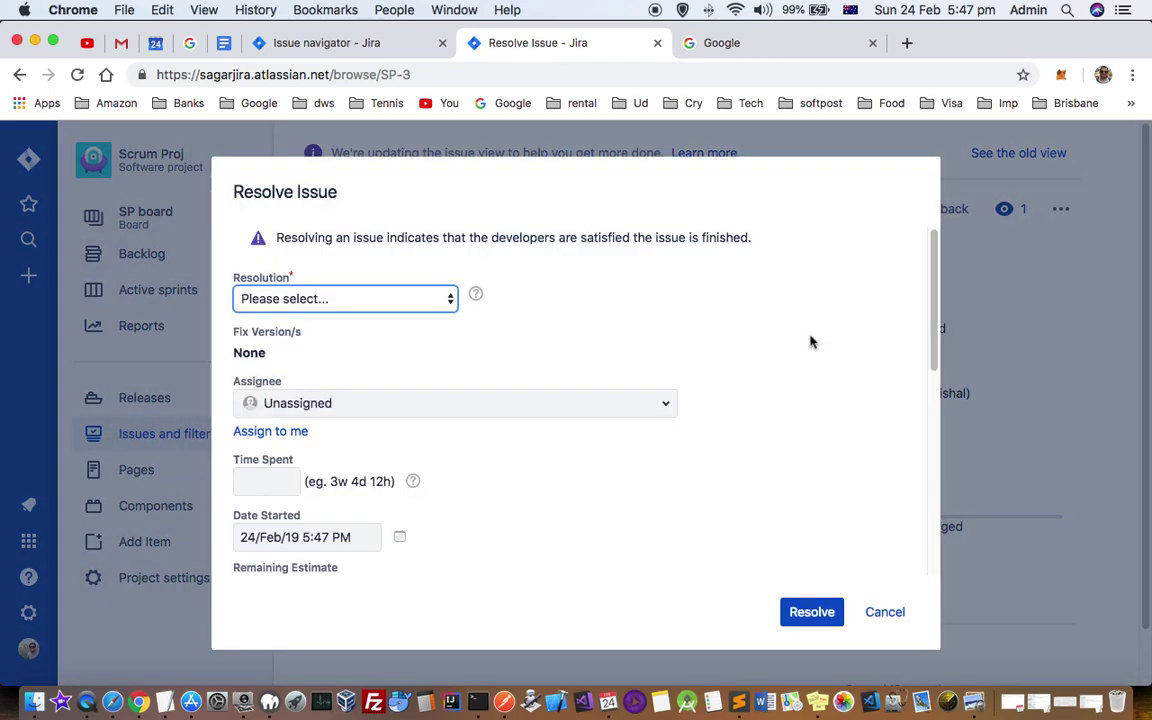
{"action": "left_click", "coordinate": [403, 300]}
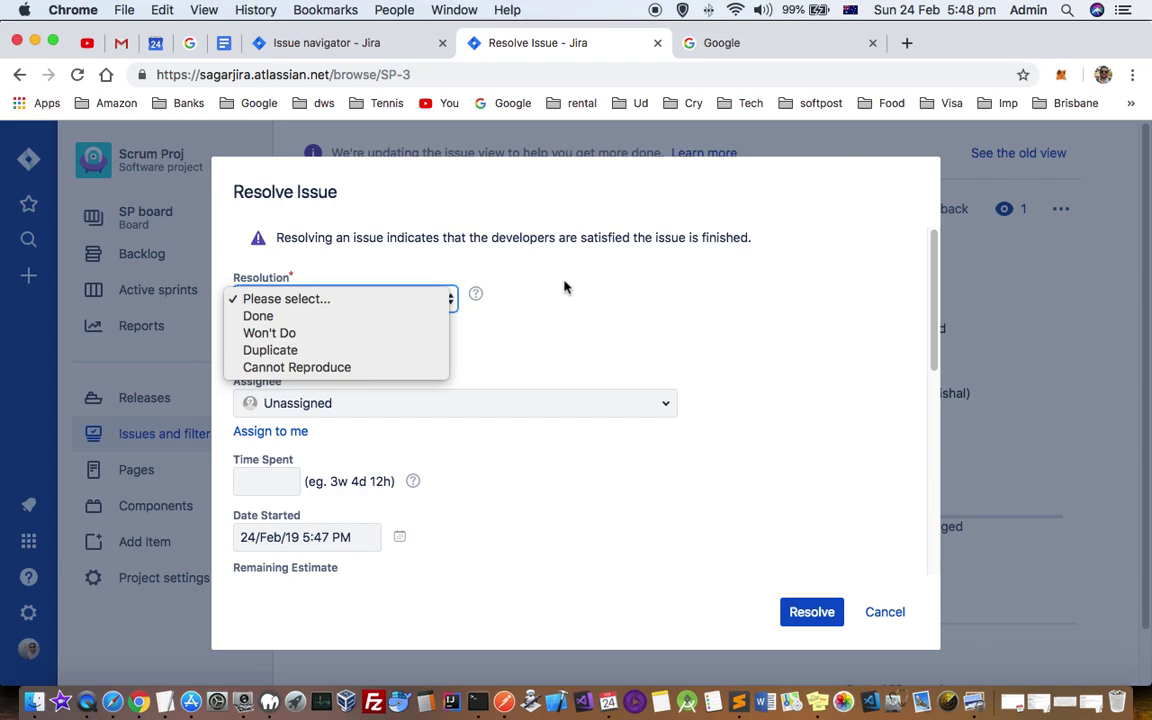
{"action": "left_click", "coordinate": [296, 237]}
{"action": "left_click_drag", "start_coordinate": [300, 237], "coordinate": [707, 249]}
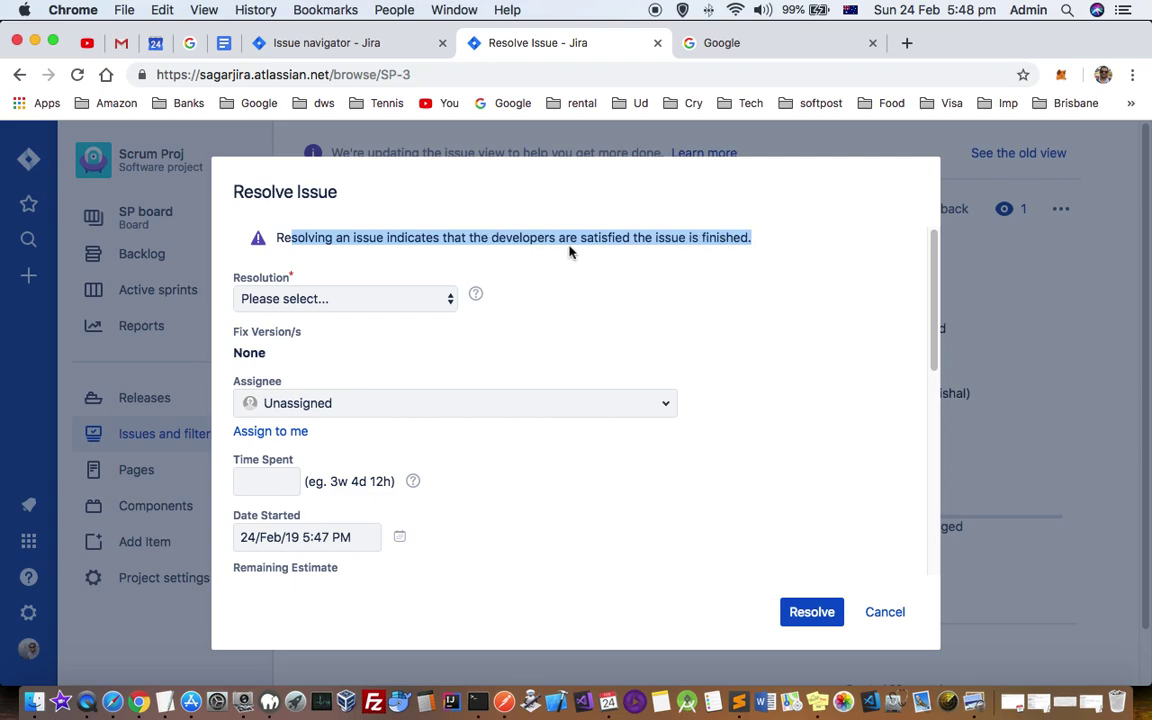
{"action": "left_click", "coordinate": [372, 298]}
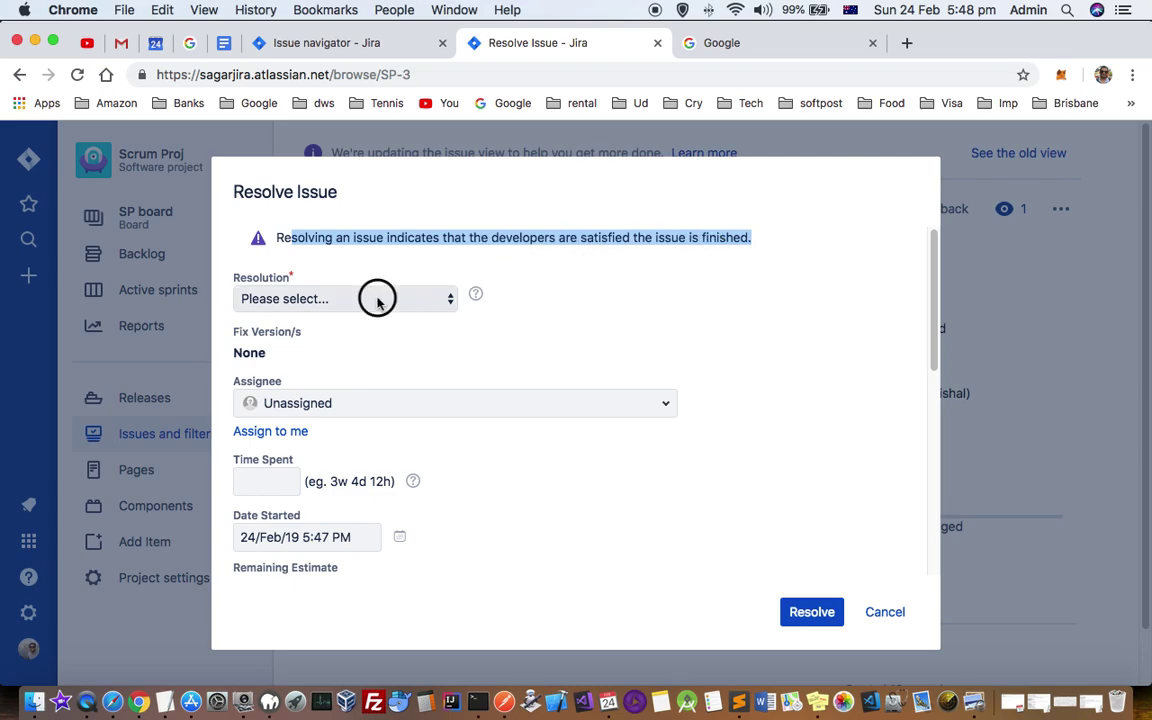
{"action": "left_click", "coordinate": [303, 316]}
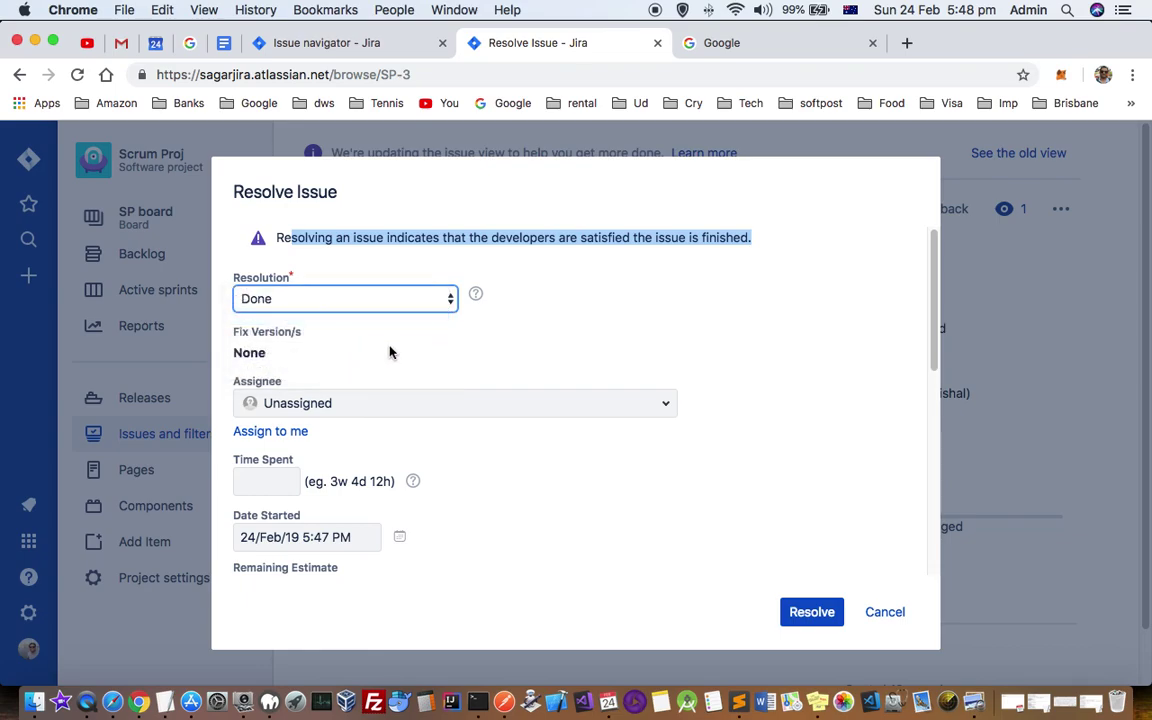
{"action": "scroll", "coordinate": [501, 380], "scroll_direction": "down", "scroll_amount": 3}
{"action": "scroll", "coordinate": [501, 380], "scroll_direction": "down", "scroll_amount": 5}
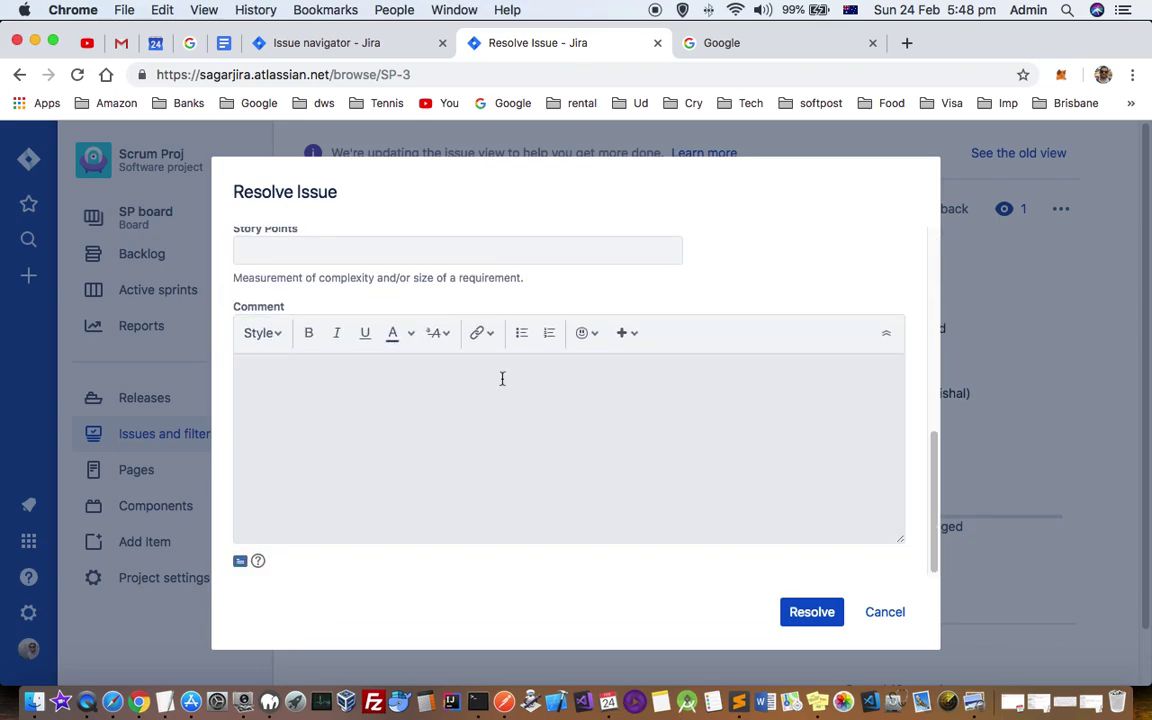
{"action": "left_click", "coordinate": [808, 614]}
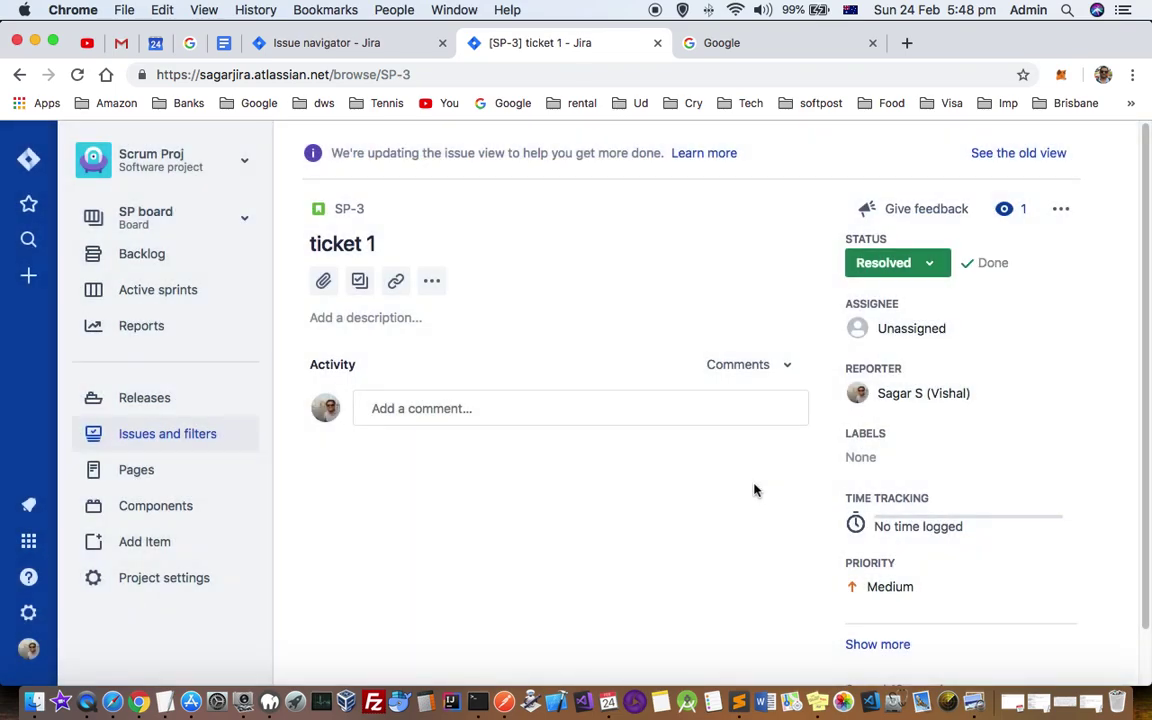